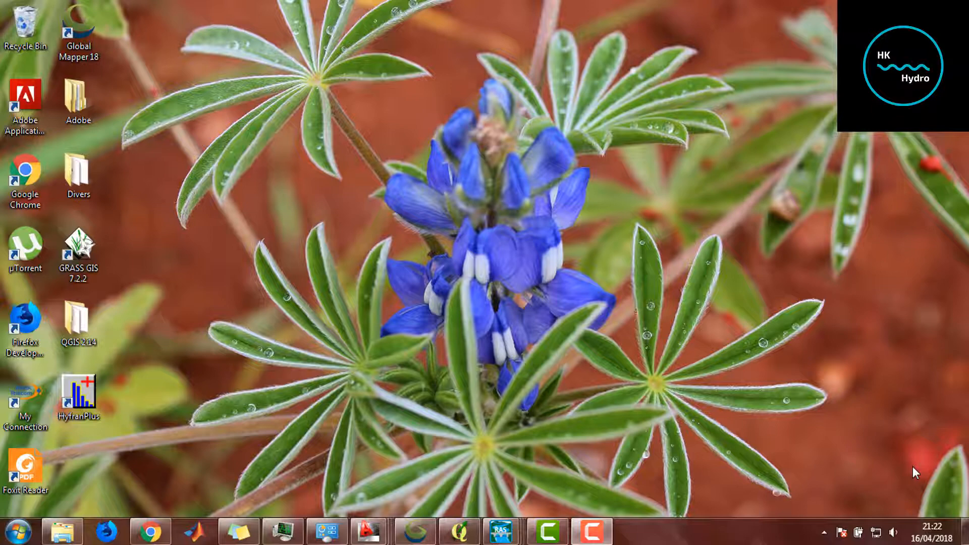
# Switch to the OH OUARGANE.dwg drawing in AutoCAD and look over the topographic plan around the river
pyautogui.moveTo(369, 531)
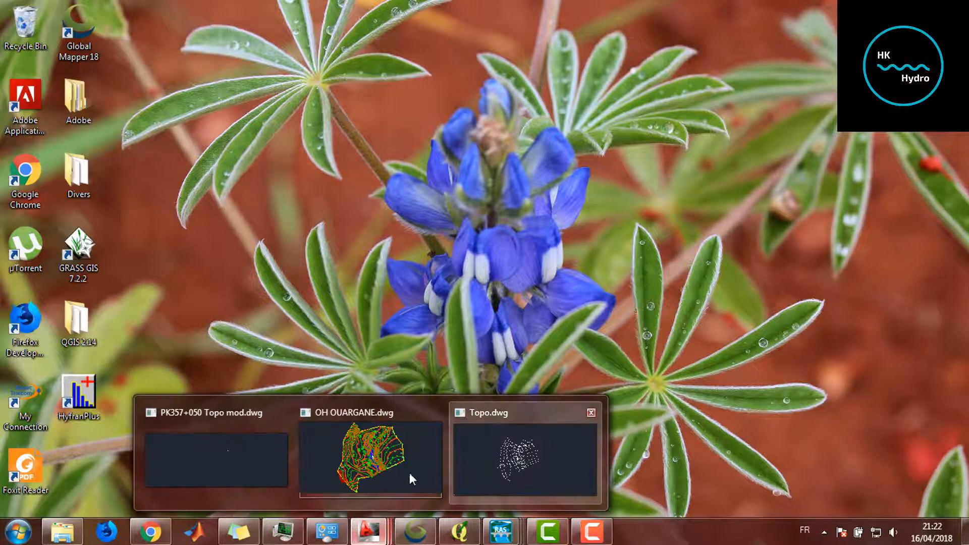
pyautogui.click(392, 471)
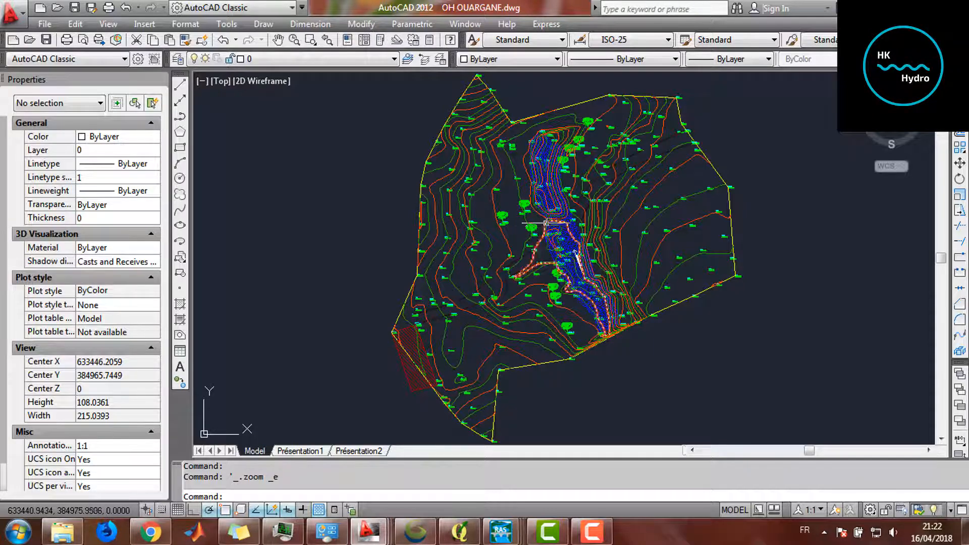
pyautogui.moveTo(629, 220)
pyautogui.mouseDown()
pyautogui.moveTo(524, 253)
pyautogui.moveTo(543, 244)
pyautogui.mouseUp()
# Switch to the Cross Section Data editor in HEC-RAS and browse the river's cross sections downstream from station 58.56
pyautogui.moveTo(515, 539)
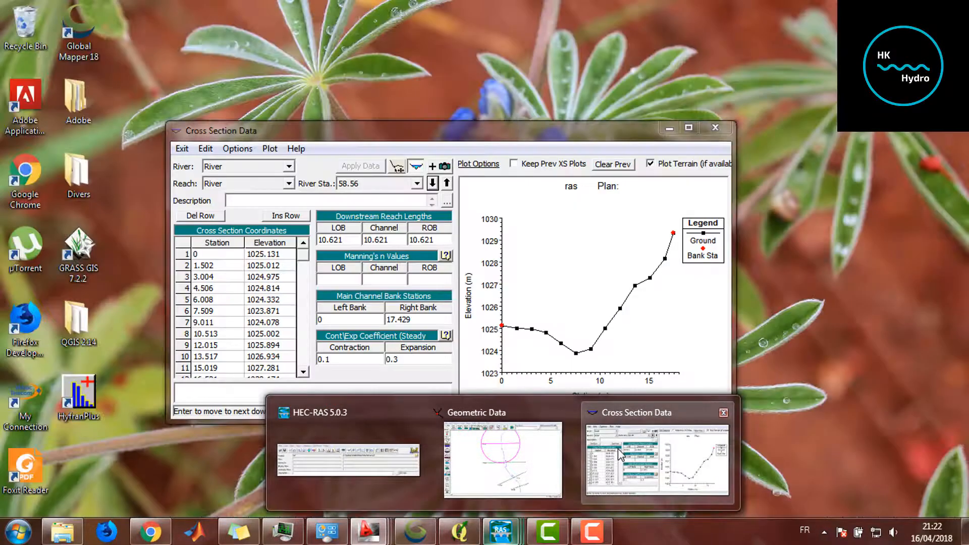
pyautogui.click(656, 460)
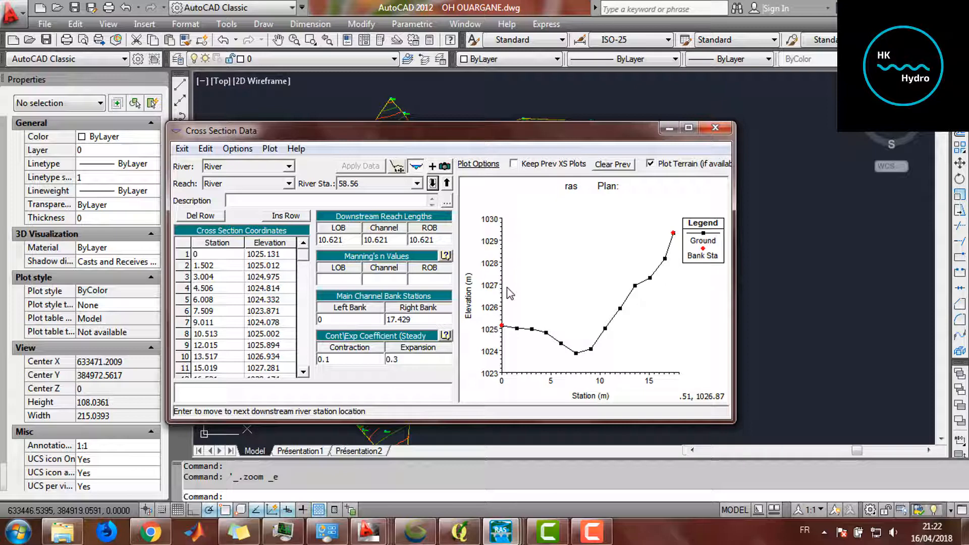
pyautogui.click(432, 183)
pyautogui.click(433, 183)
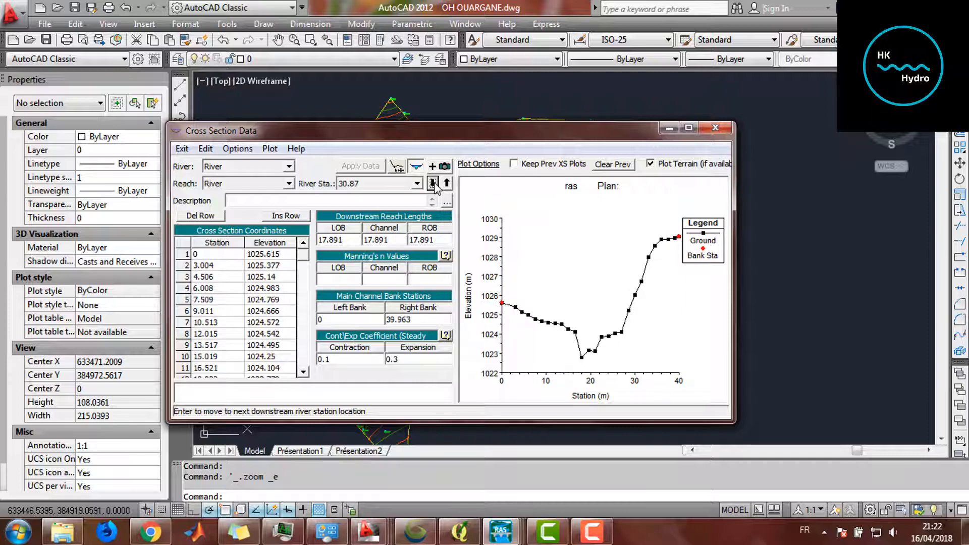
pyautogui.click(433, 183)
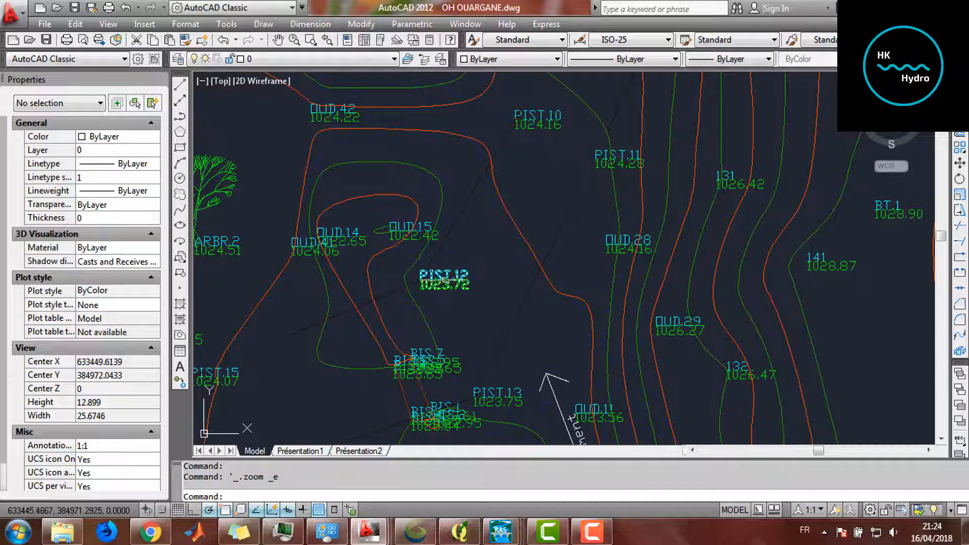
# Inspect the layer, position and elevation properties of survey point PIST.12 in the OH OUARGANE drawing
pyautogui.click(435, 278)
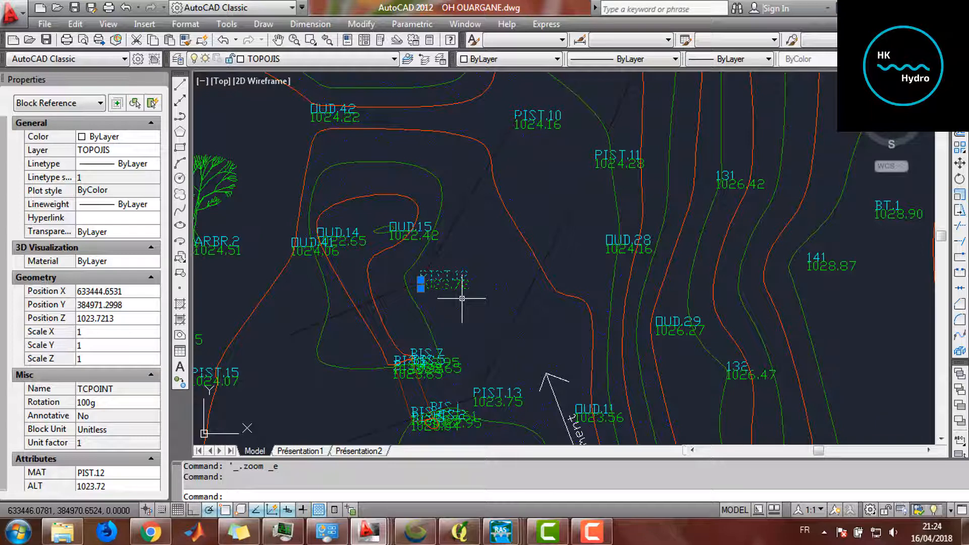
pyautogui.press('Escape')
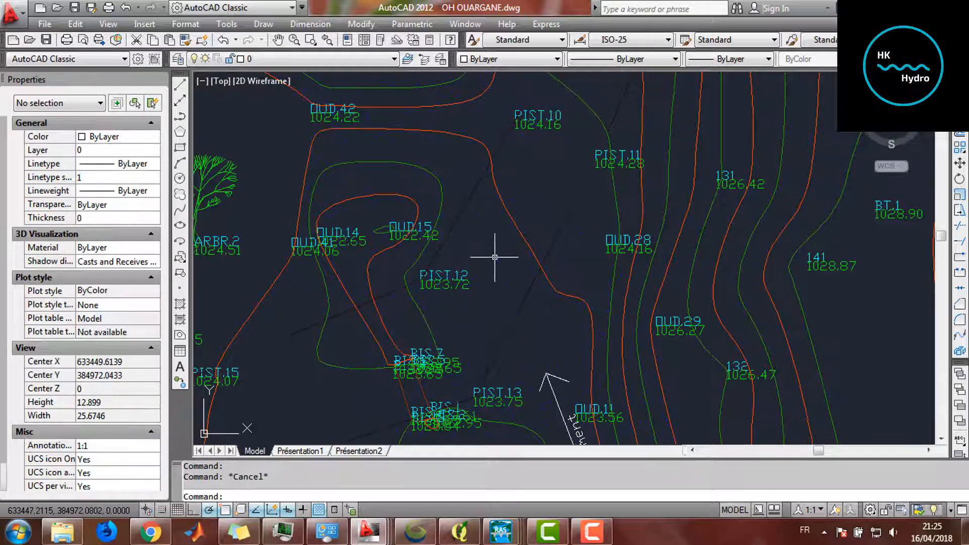
pyautogui.moveTo(495, 257)
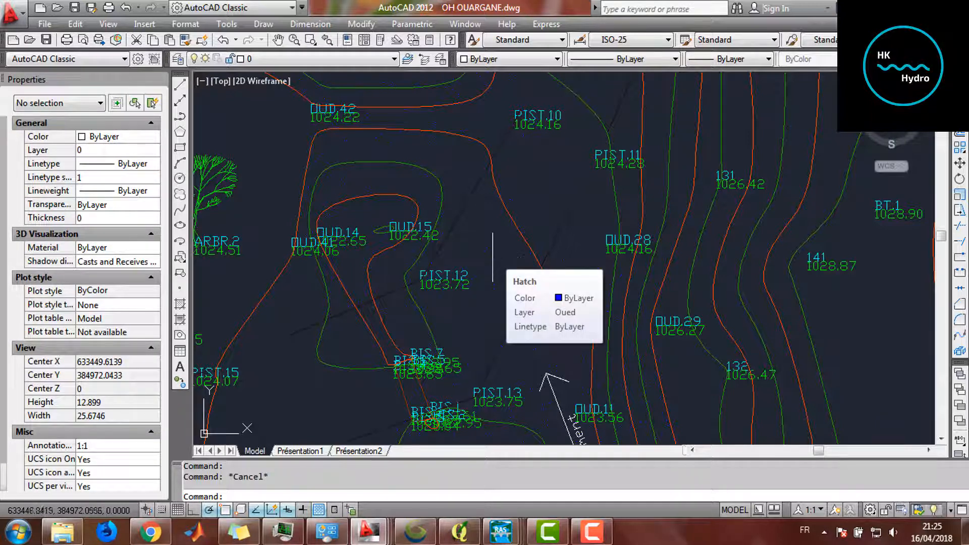
pyautogui.click(456, 277)
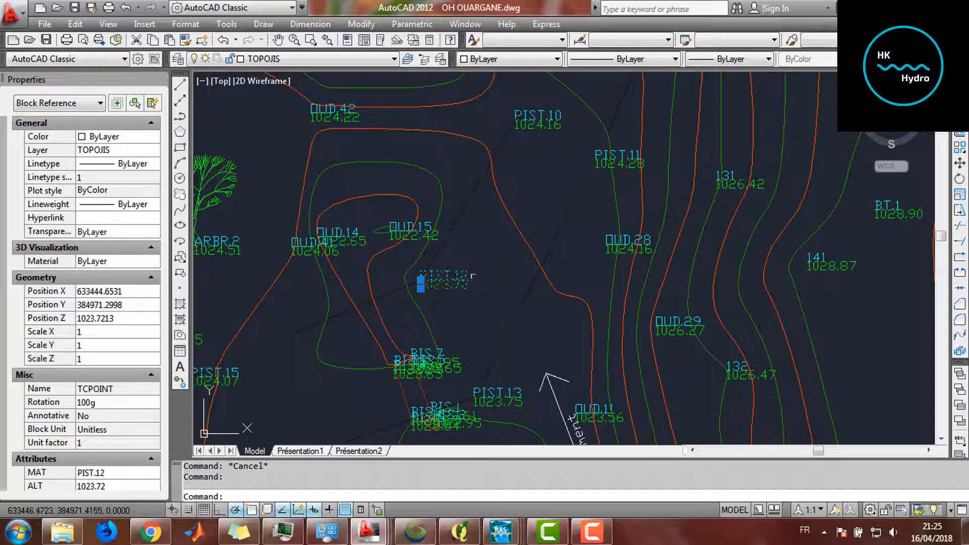
pyautogui.moveTo(464, 276)
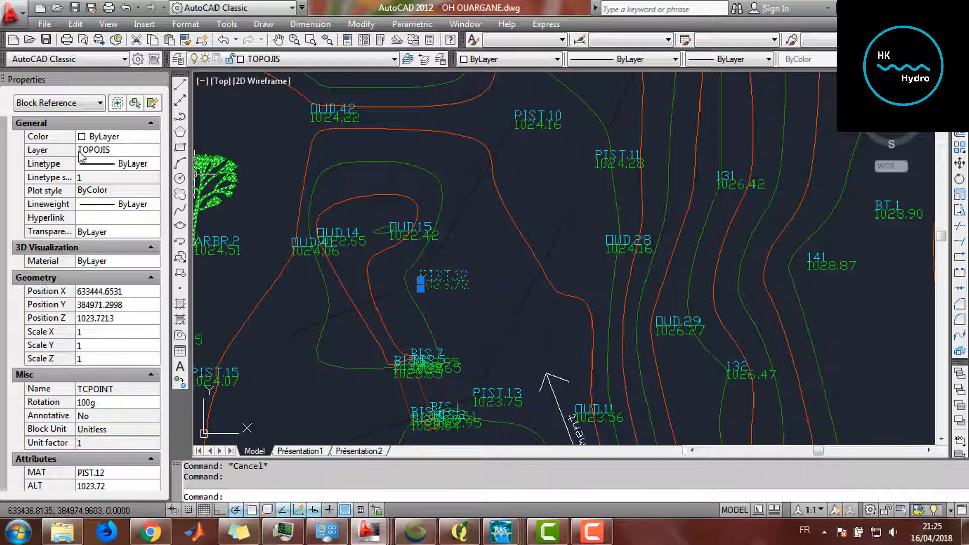
pyautogui.press('Escape')
# Turn off all layers of the drawing at once, including the current layer
pyautogui.click(180, 59)
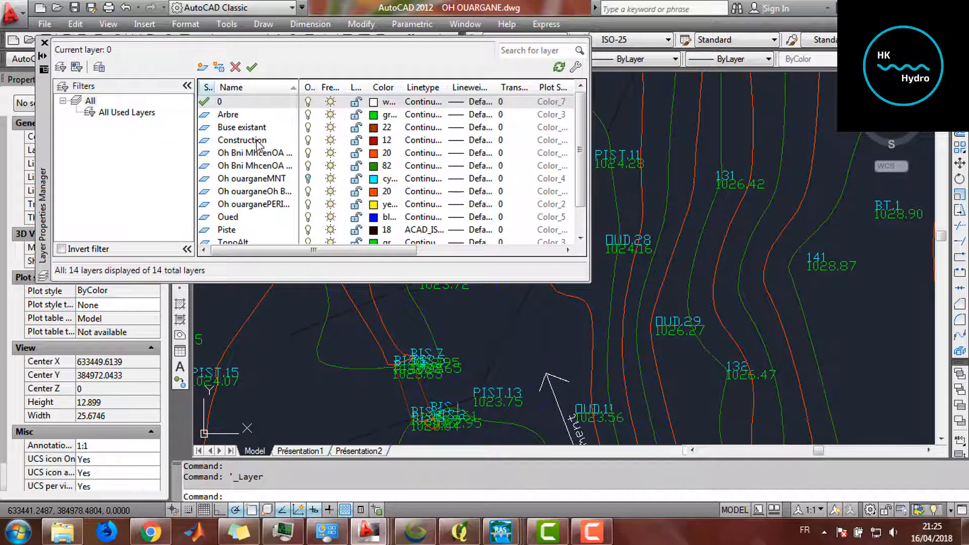
pyautogui.rightClick(339, 127)
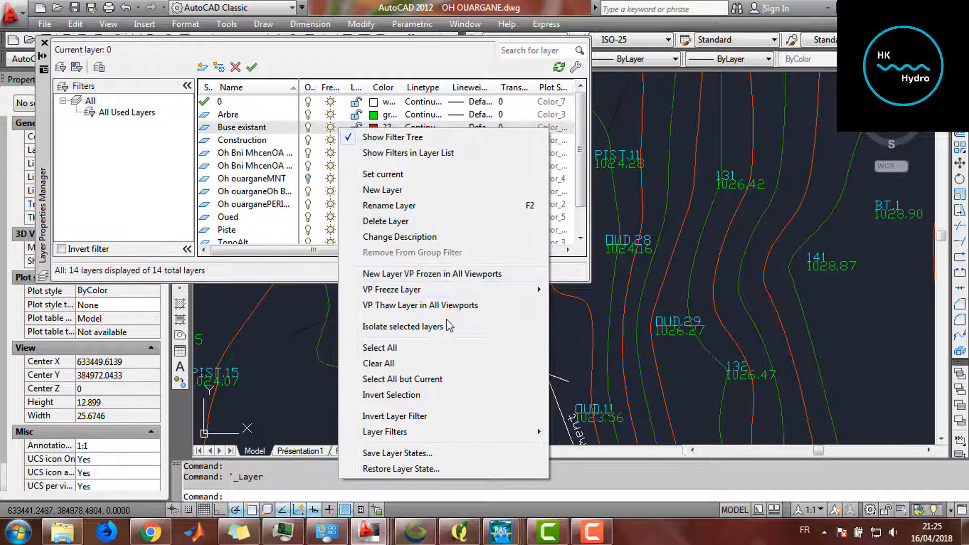
pyautogui.click(399, 347)
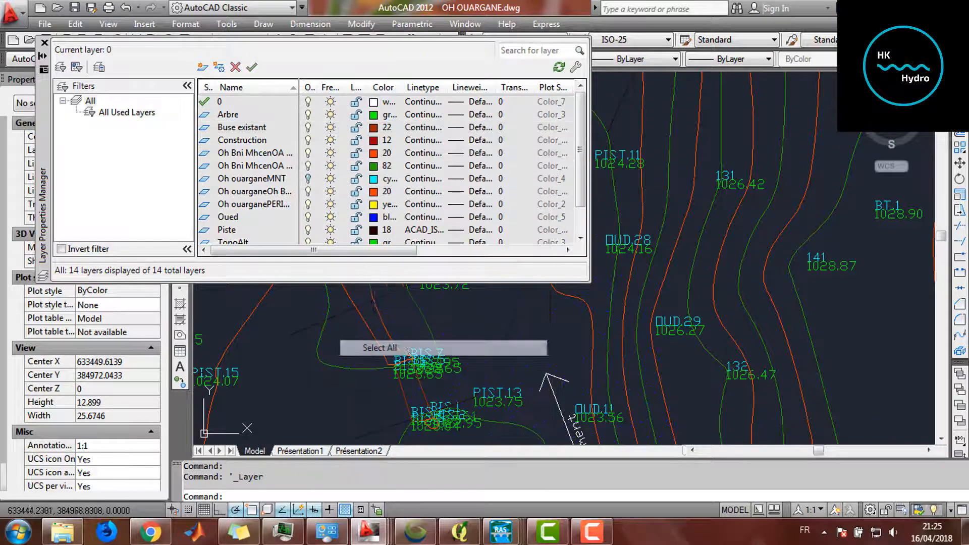
pyautogui.click(308, 176)
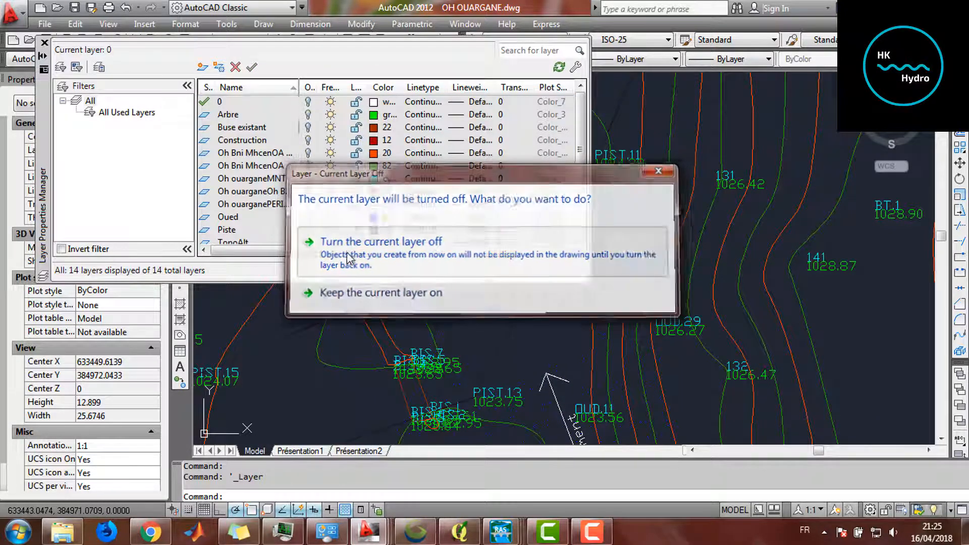
pyautogui.click(348, 252)
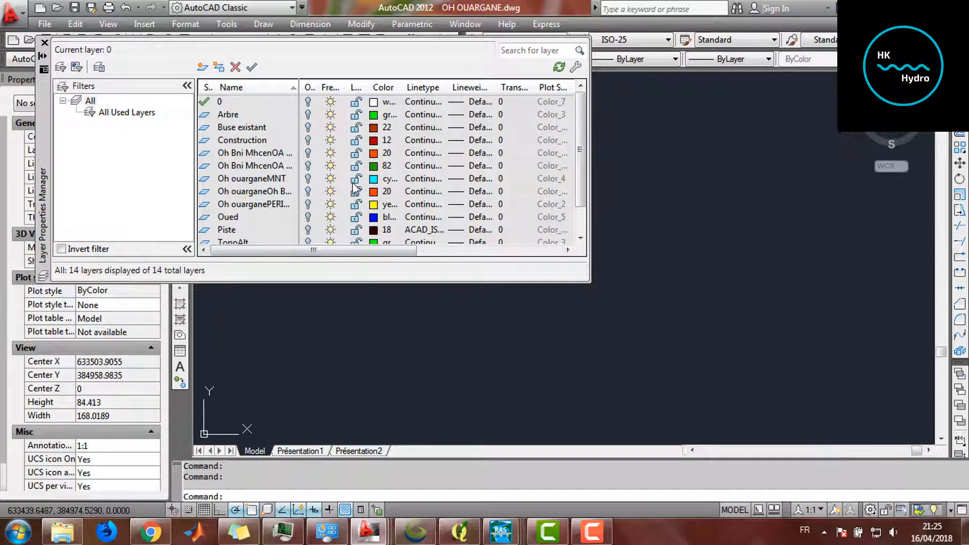
# Clear the layer selection, turn on only the TOPOJIS layer, and close the layer manager
pyautogui.scroll(-1, 577, 171)
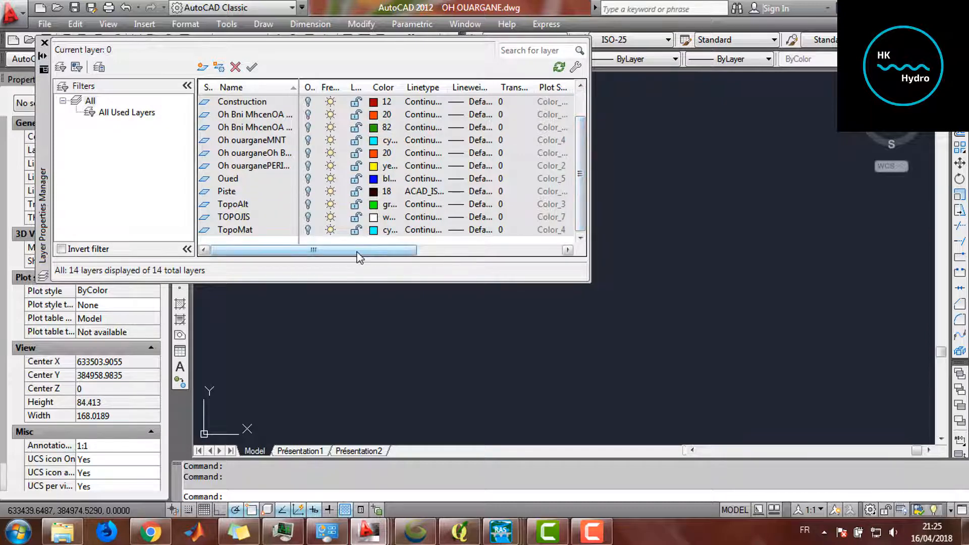
pyautogui.rightClick(307, 166)
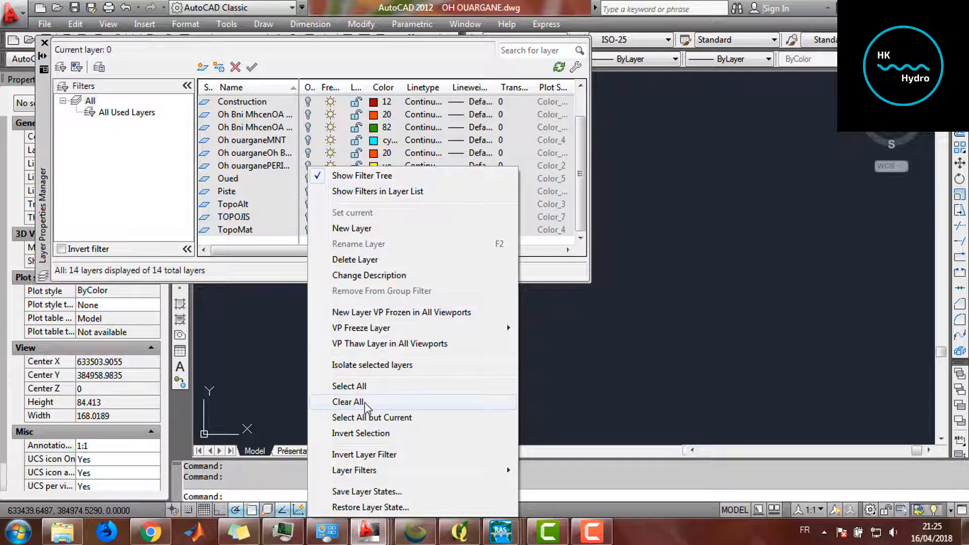
pyautogui.click(379, 408)
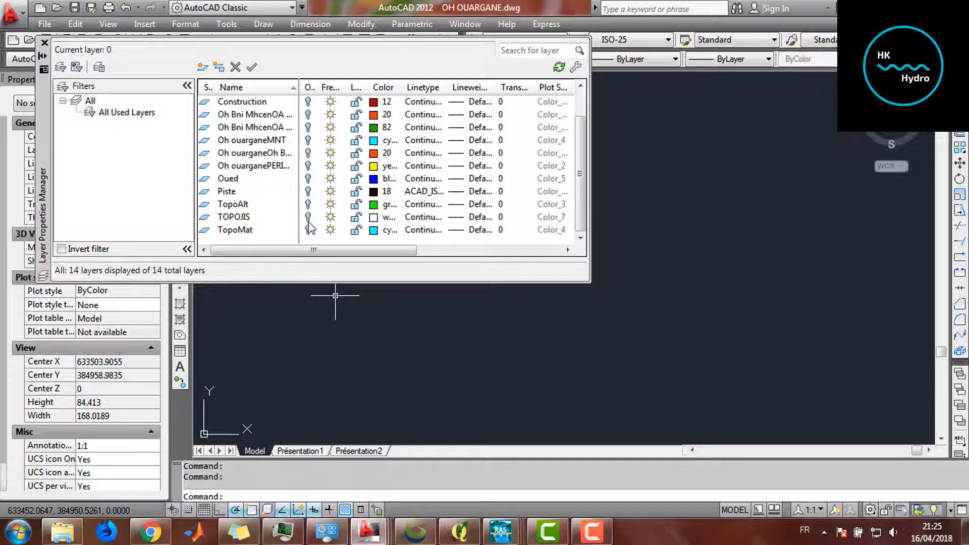
pyautogui.click(308, 217)
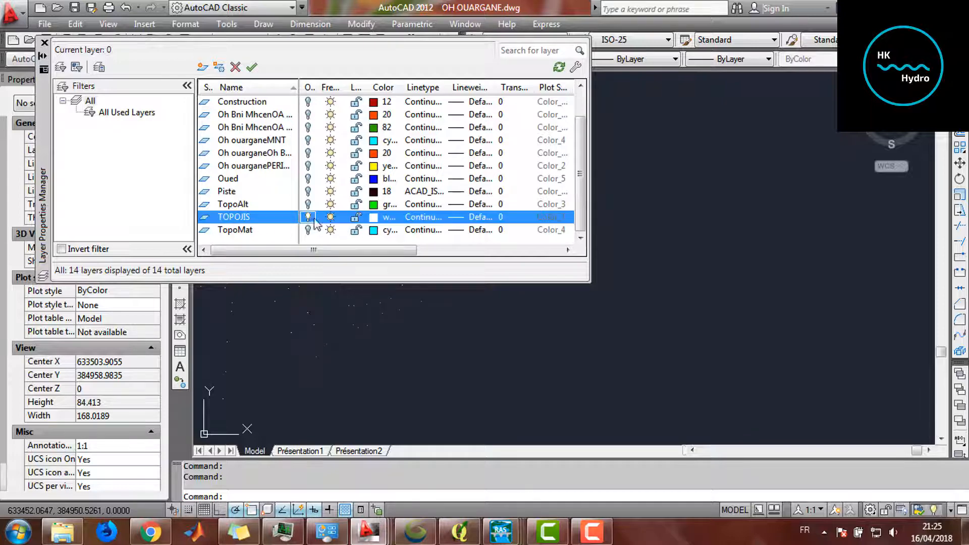
pyautogui.click(44, 43)
# Select all the survey points on the TOPOJIS layer and copy them to the clipboard
pyautogui.scroll(-2, 345, 192)
pyautogui.moveTo(345, 193); pyautogui.dragTo(514, 252)
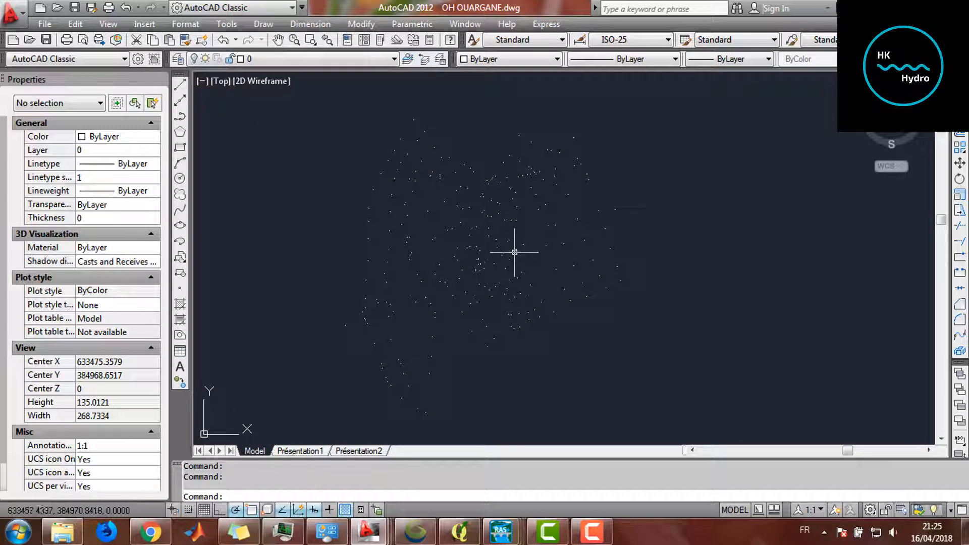
pyautogui.click(295, 101)
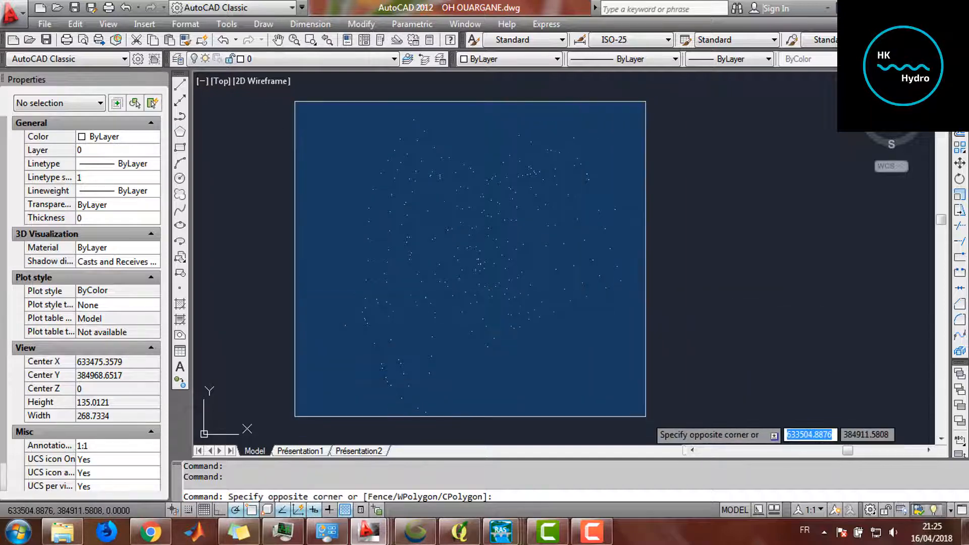
pyautogui.click(654, 419)
pyautogui.click(654, 418)
pyautogui.click(321, 109)
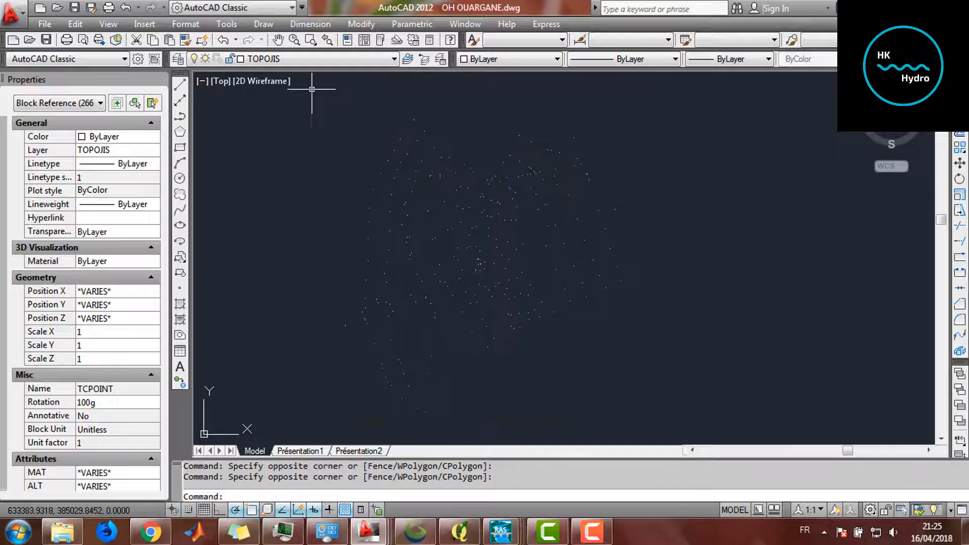
pyautogui.hotkey('ctrl', 'c')
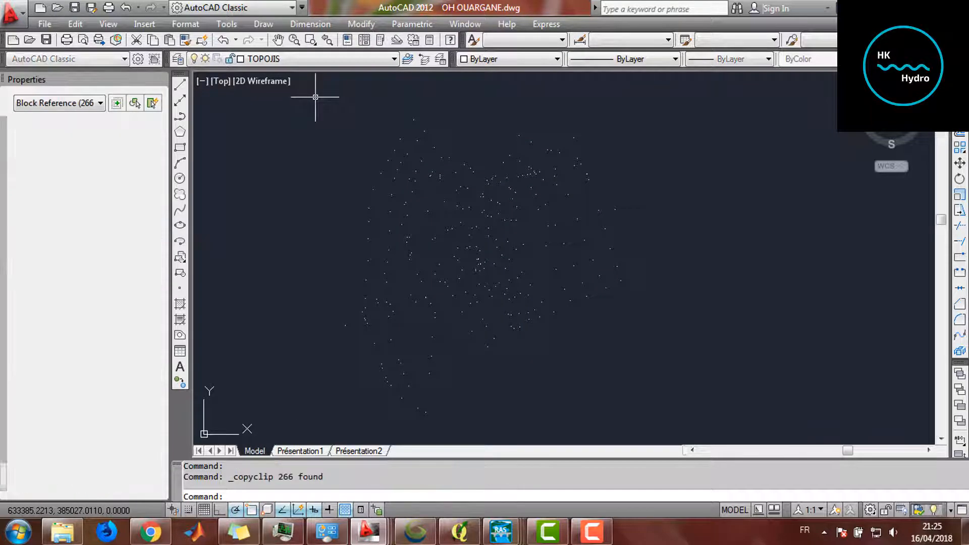
# Create a new drawing from the acadiso template and paste the copied survey points at their original coordinates
pyautogui.click(14, 40)
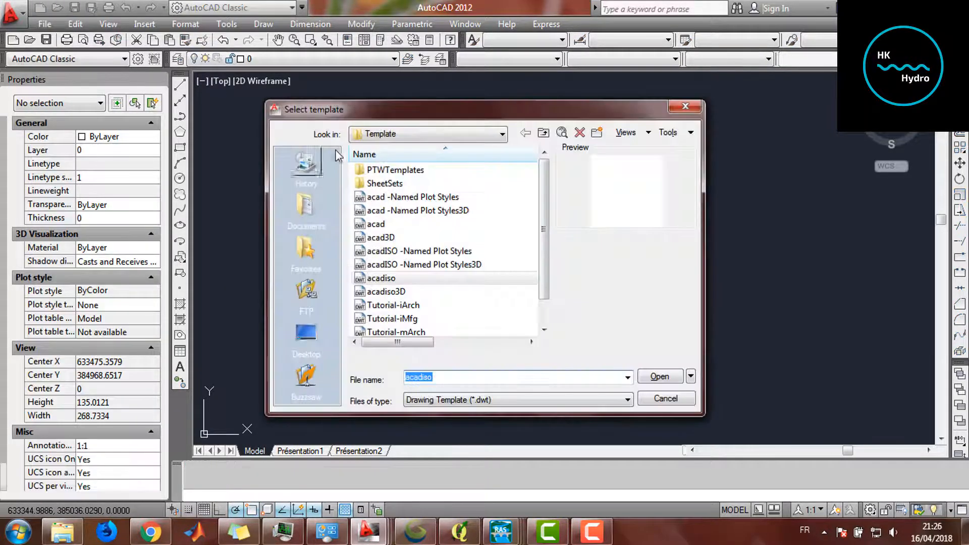
pyautogui.click(661, 376)
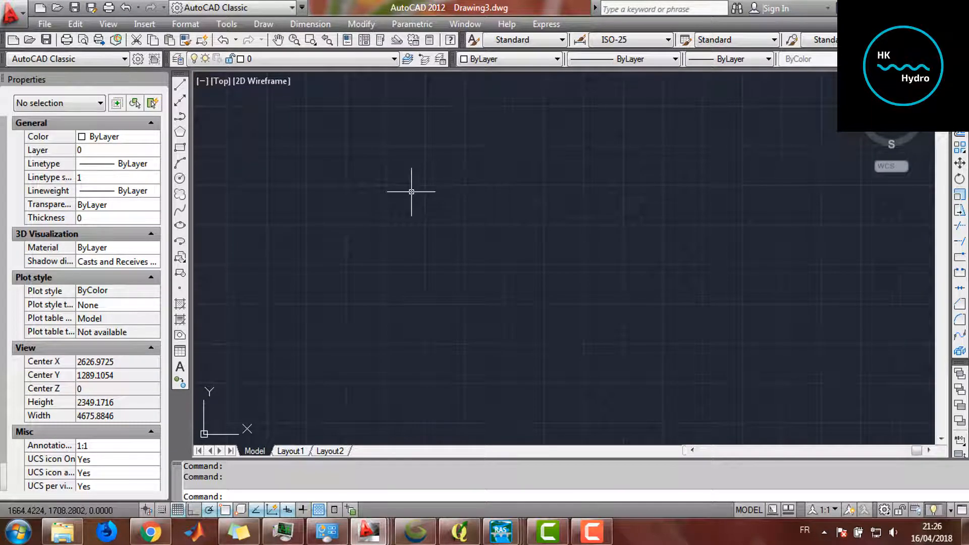
pyautogui.rightClick(411, 192)
pyautogui.moveTo(494, 224)
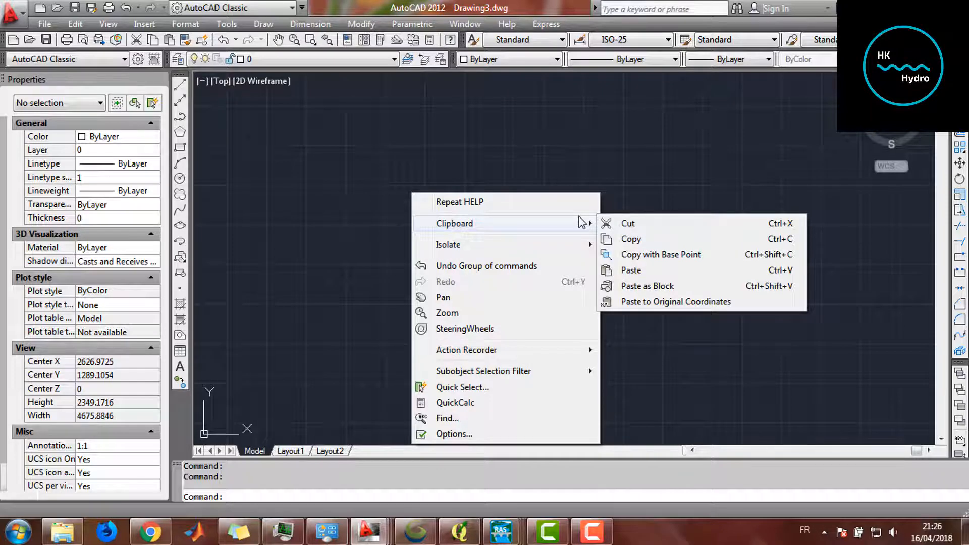
pyautogui.click(686, 302)
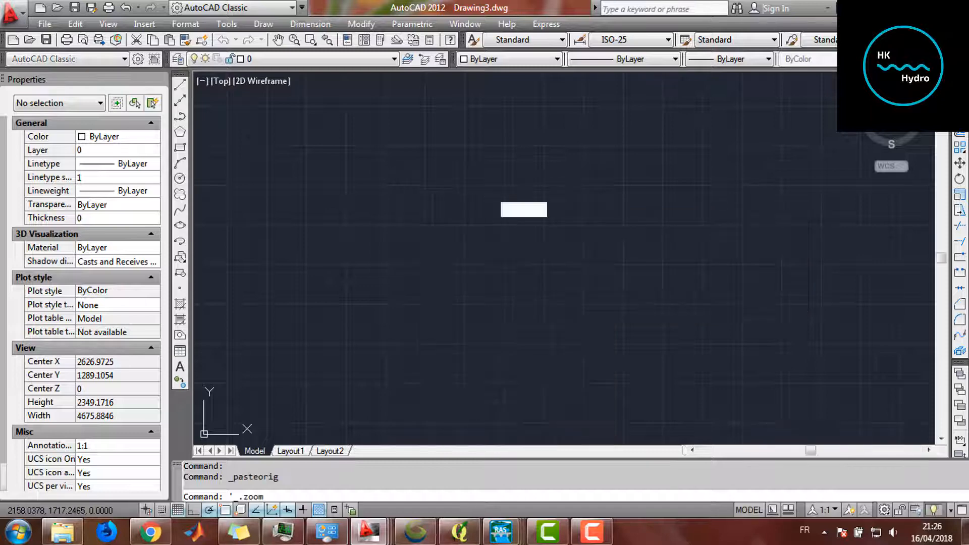
pyautogui.middleClick(493, 190)
pyautogui.middleClick(493, 190)
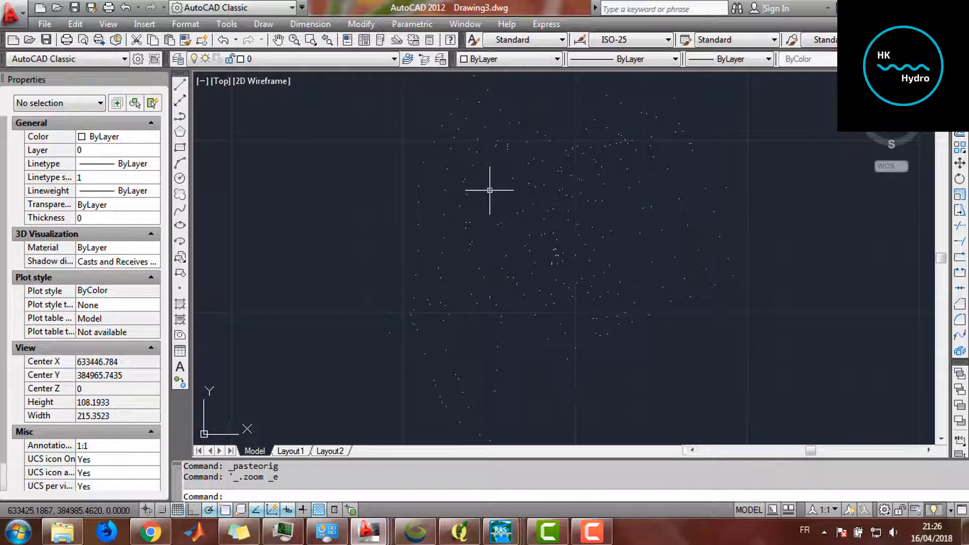
# Save the drawing containing the pasted survey points as a separate file
pyautogui.scroll(-4, 493, 190)
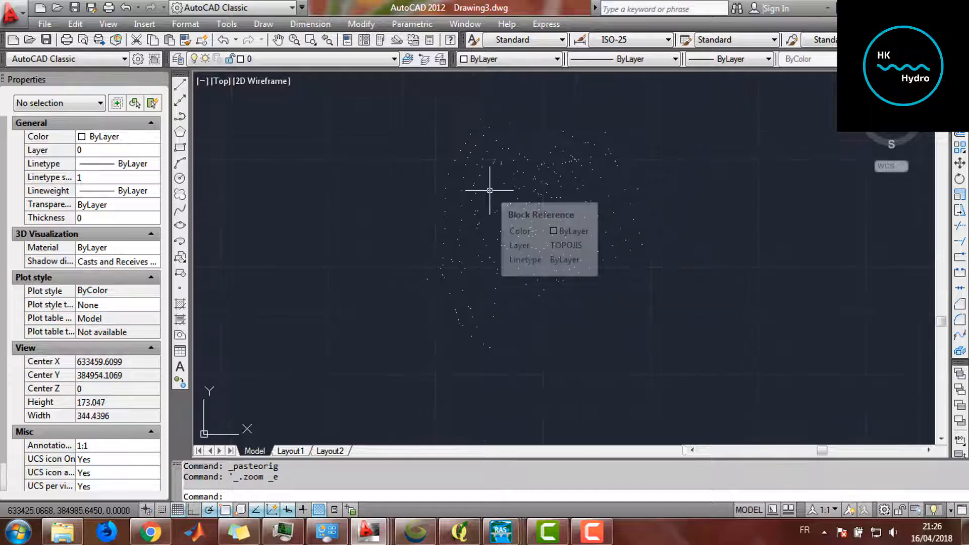
pyautogui.scroll(3, 505, 190)
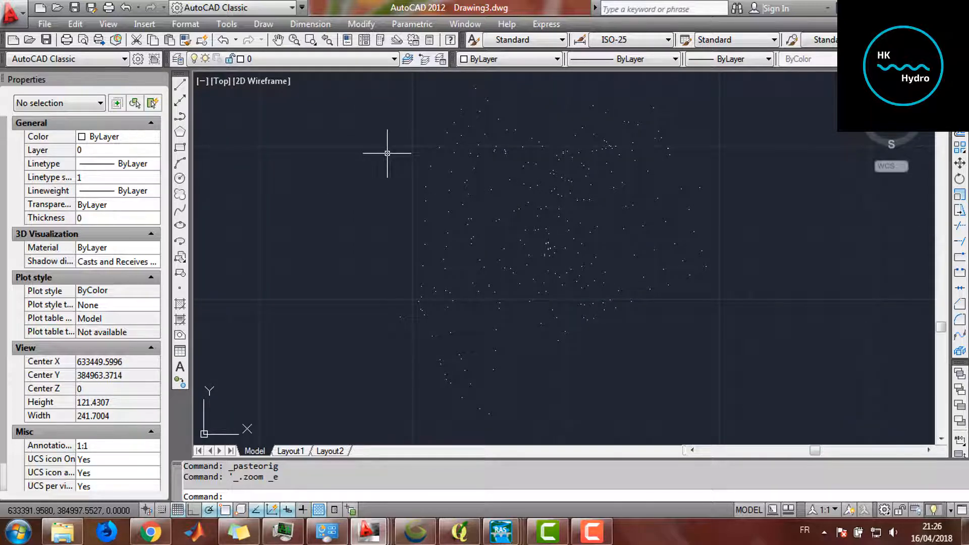
pyautogui.click(40, 23)
pyautogui.click(101, 189)
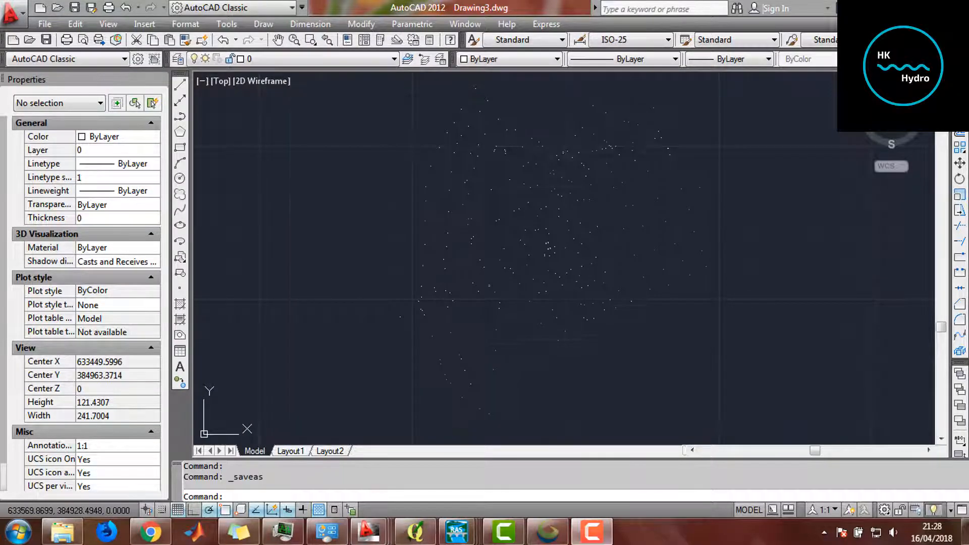
# Switch to Global Mapper and try to open Topo.dwg from the Project Courses\Topo Hecras folder
pyautogui.click(901, 7)
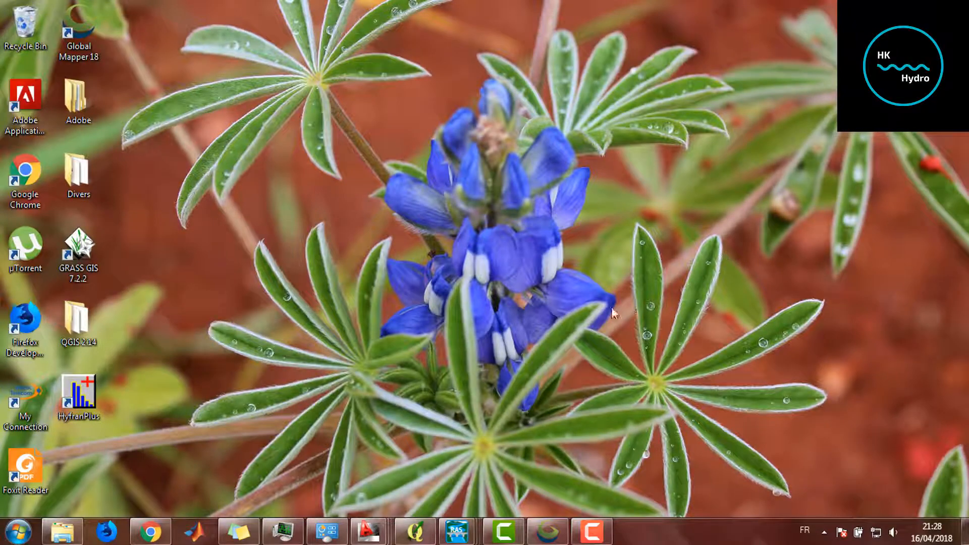
pyautogui.click(551, 533)
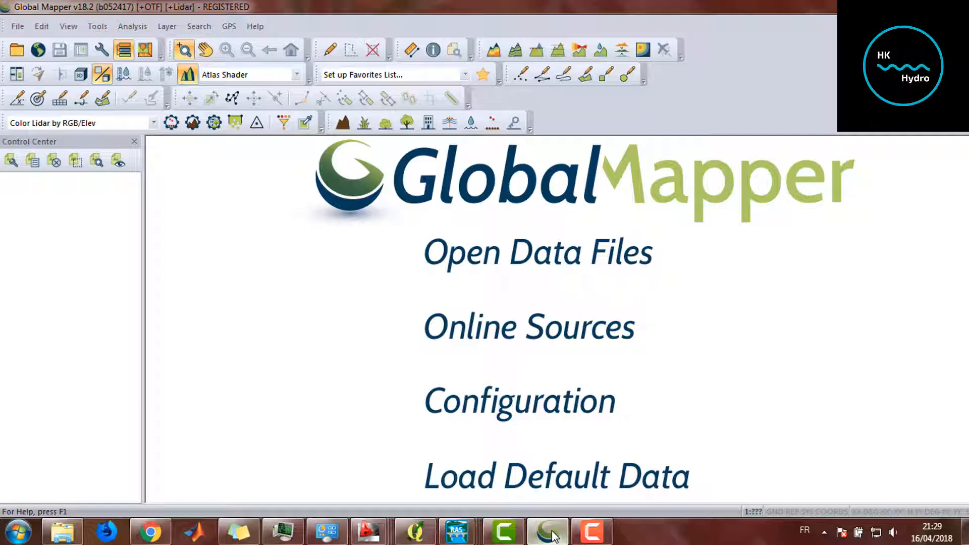
pyautogui.click(593, 265)
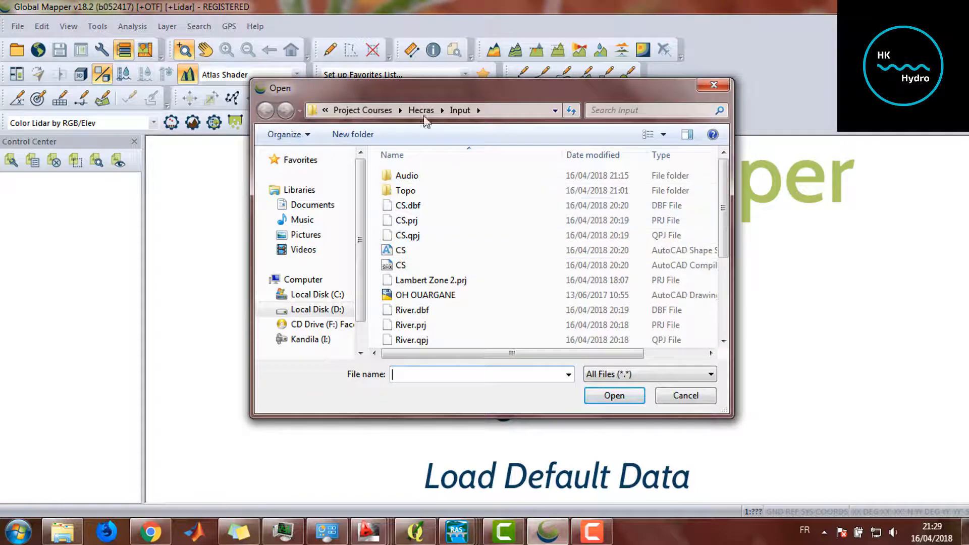
pyautogui.click(339, 111)
pyautogui.doubleClick(406, 221)
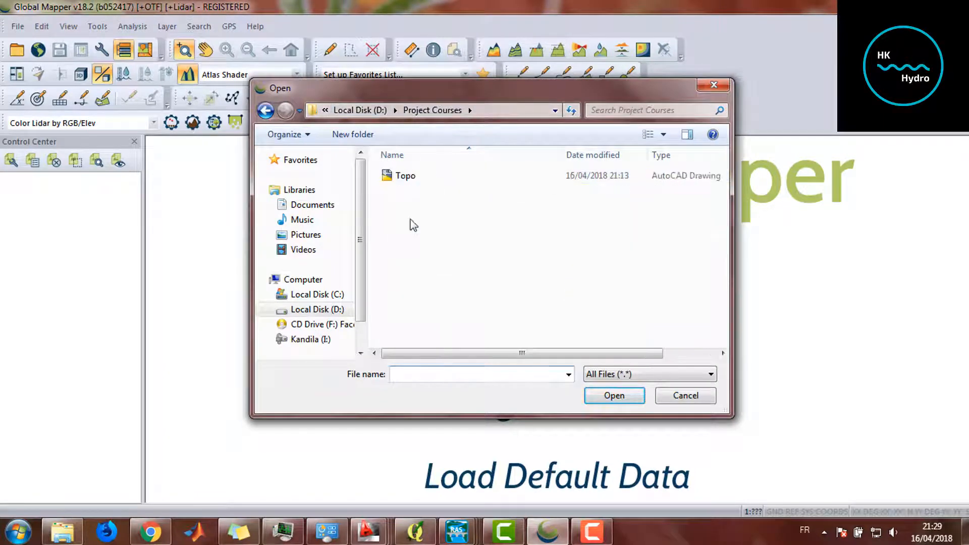
pyautogui.click(418, 181)
pyautogui.doubleClick(418, 181)
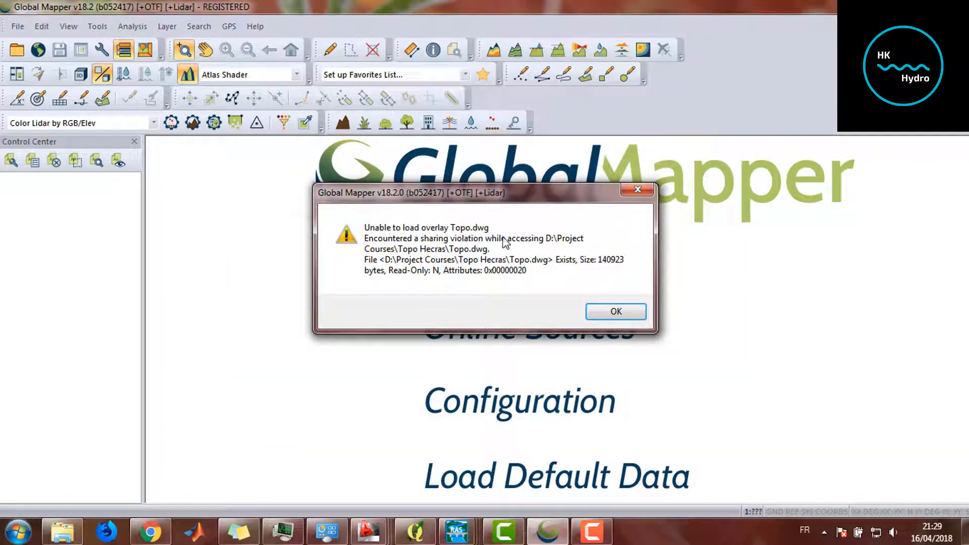
pyautogui.click(615, 311)
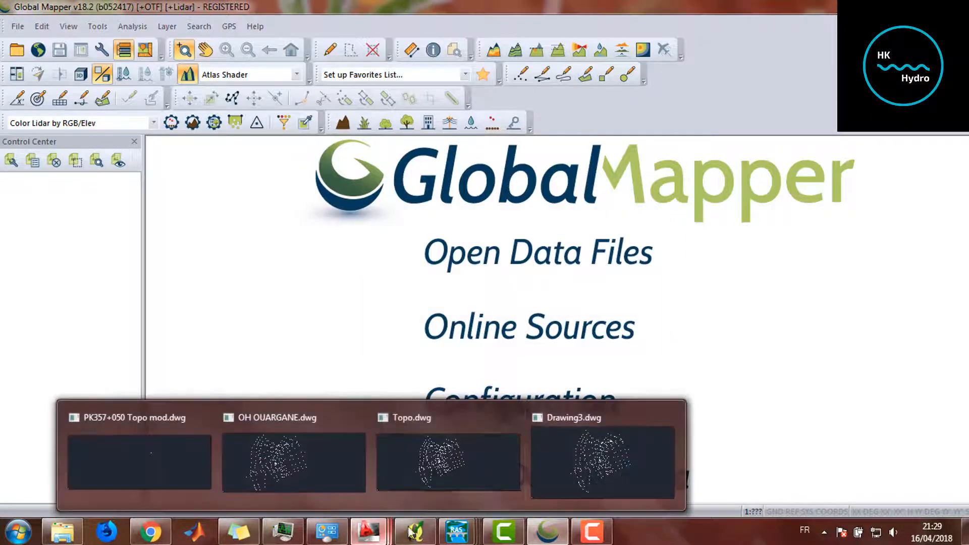
# Load Topo.dwg again, proceed to its projection settings, and look through the available projection files without loading one
pyautogui.click(519, 252)
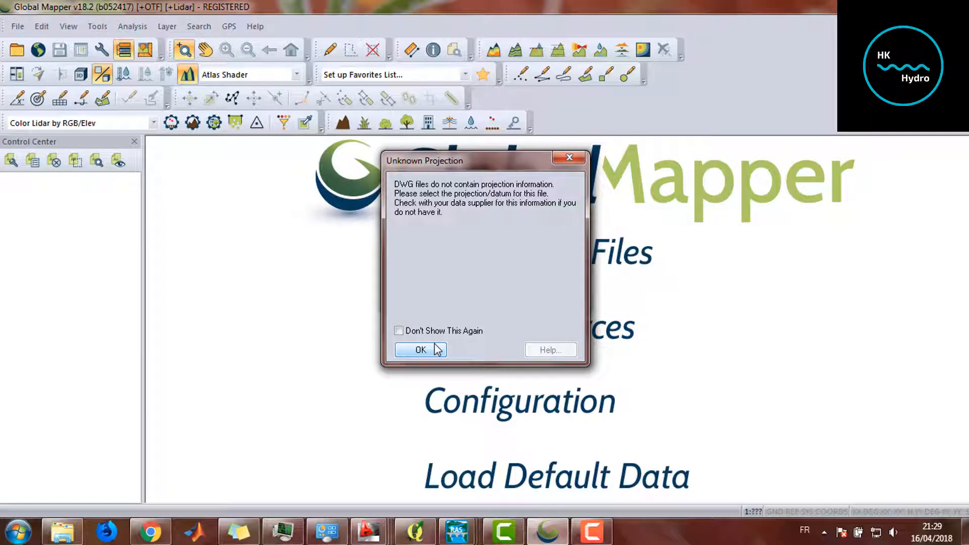
pyautogui.click(436, 349)
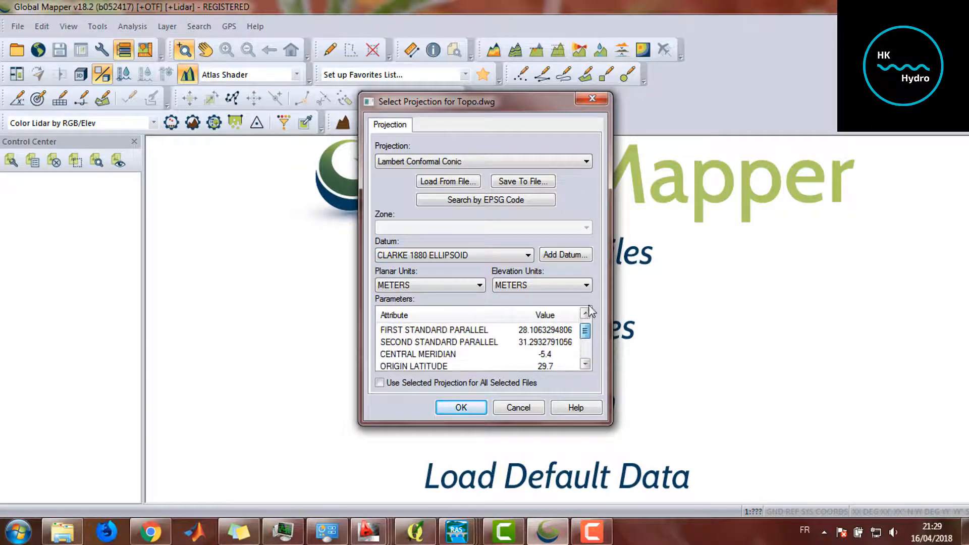
pyautogui.click(457, 181)
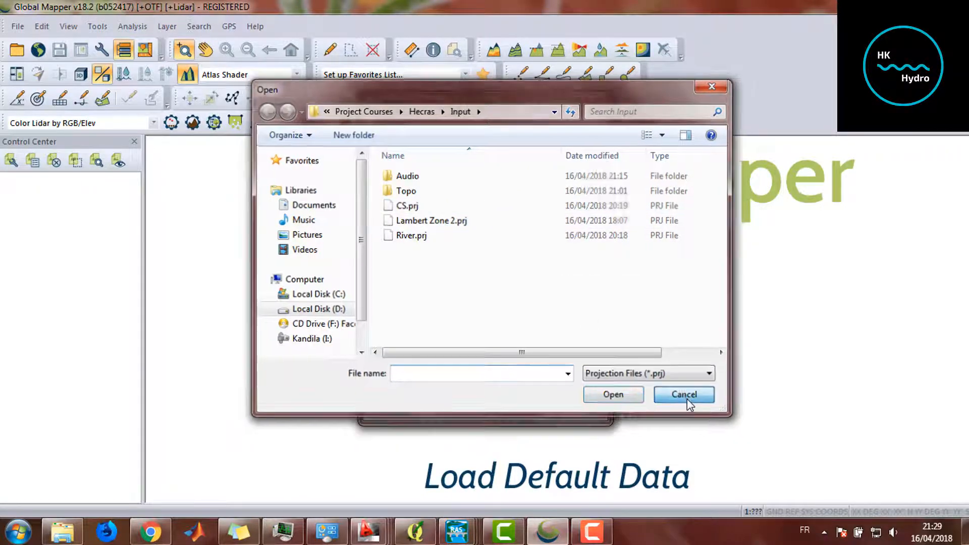
pyautogui.click(687, 397)
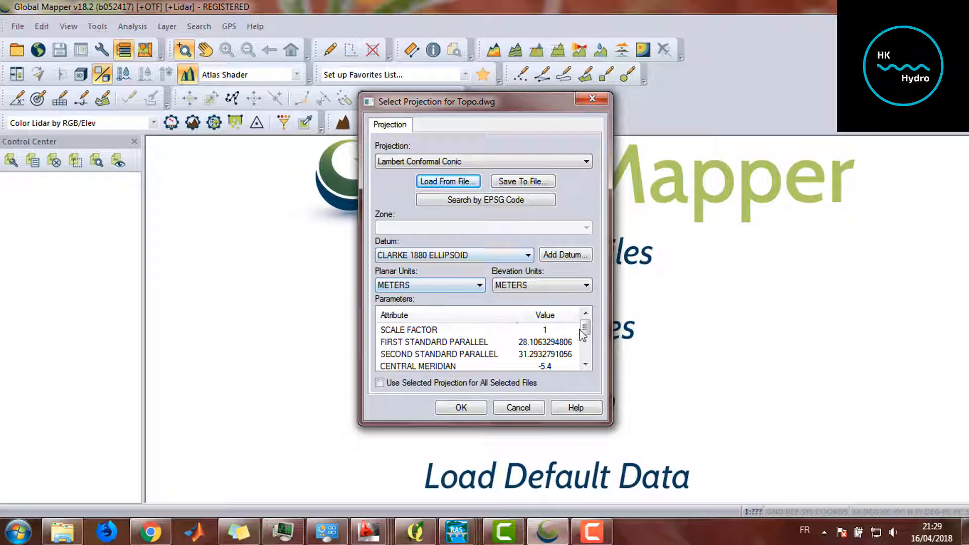
# Check the Lambert Conformal Conic parameters against the online Lambert-Maroc table, and accept the projection with the CLARKE 1880 ELLIPSOID datum for Topo.dwg
pyautogui.click(585, 365)
pyautogui.click(585, 364)
pyautogui.scroll(2, 585, 349)
pyautogui.scroll(-2, 588, 363)
pyautogui.scroll(2, 587, 363)
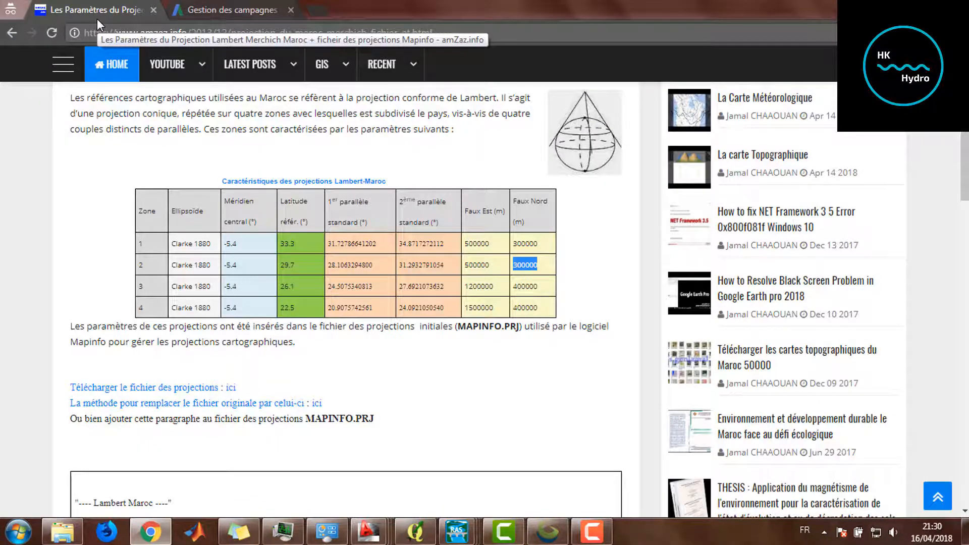
pyautogui.click(192, 244)
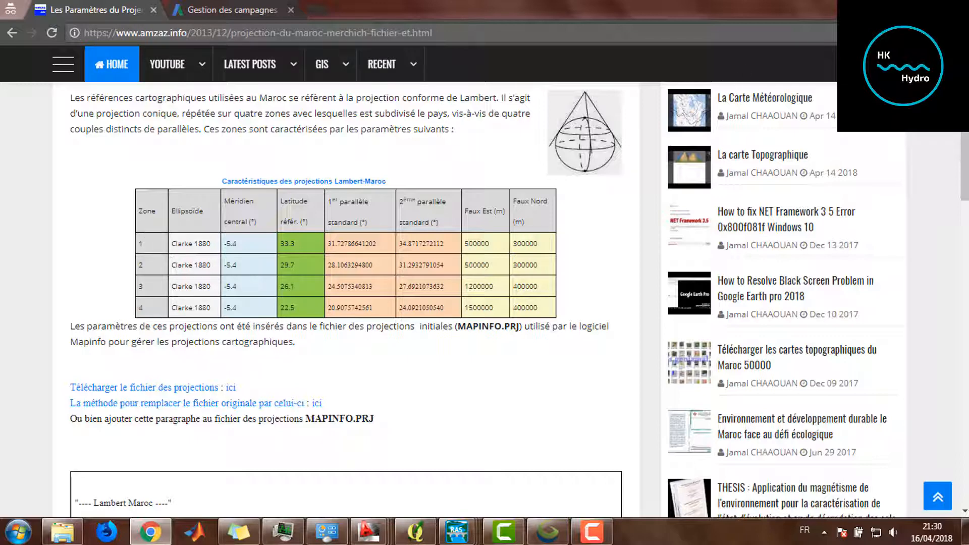
pyautogui.hotkey('alt', 'Tab')
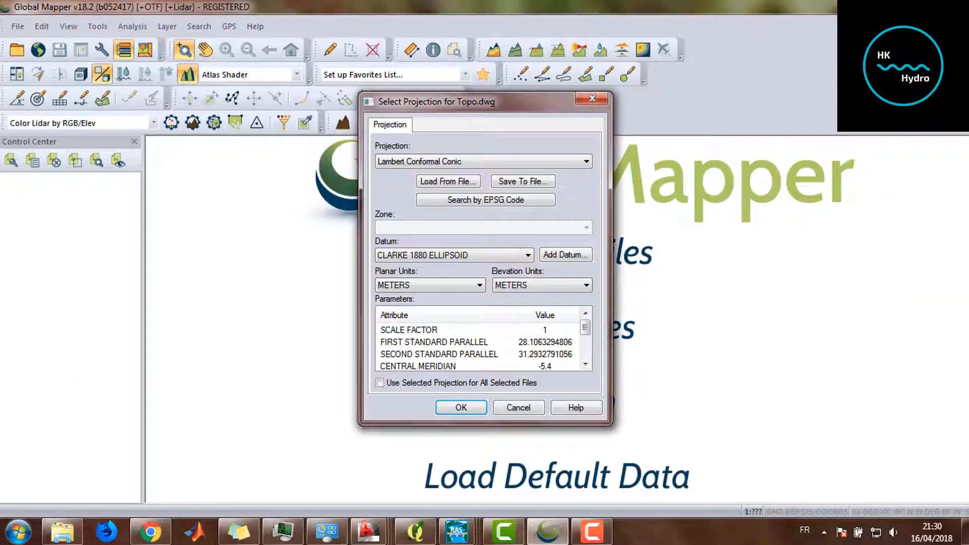
pyautogui.click(461, 408)
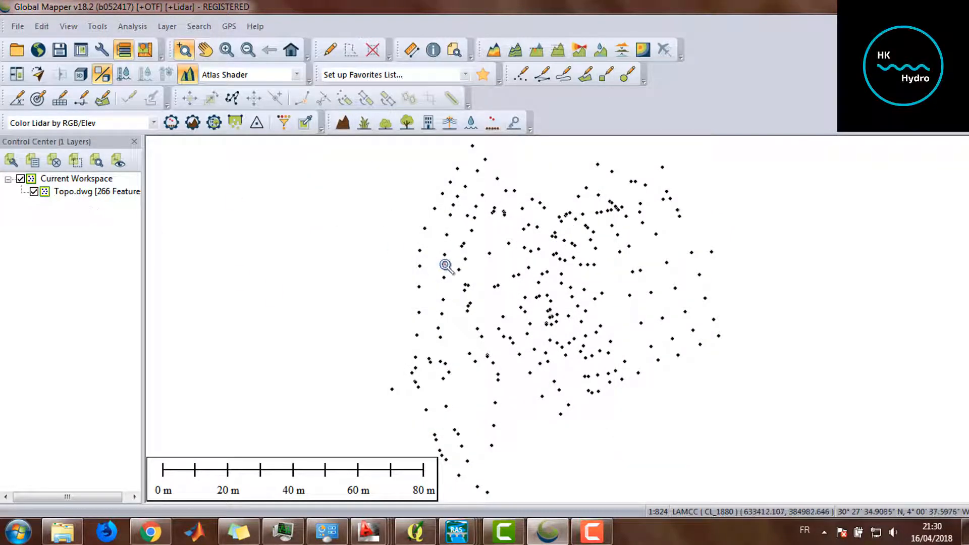
# Create an elevation grid from the Topo.dwg layer, using vertical units in meters and automatically determined grid spacing
pyautogui.scroll(-1, 445, 265)
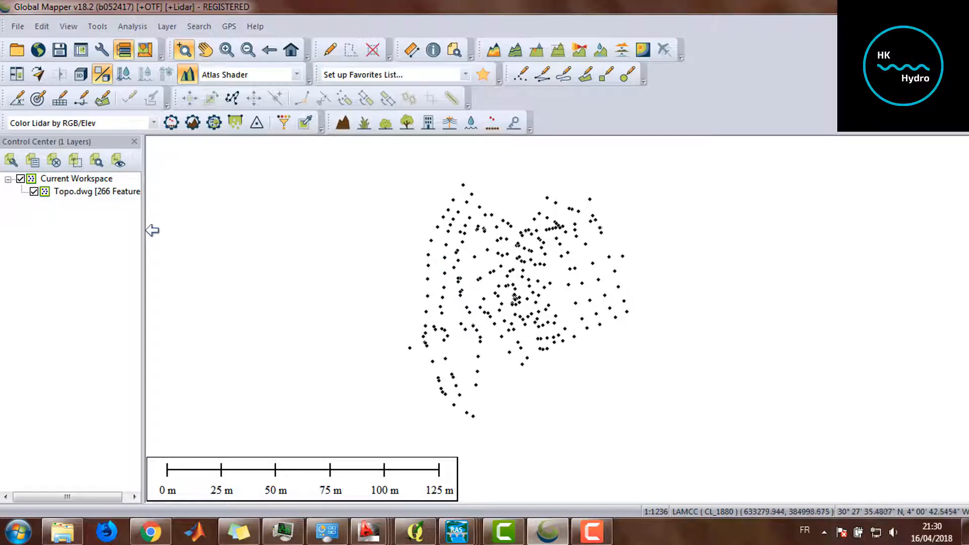
pyautogui.click(92, 195)
pyautogui.rightClick(90, 193)
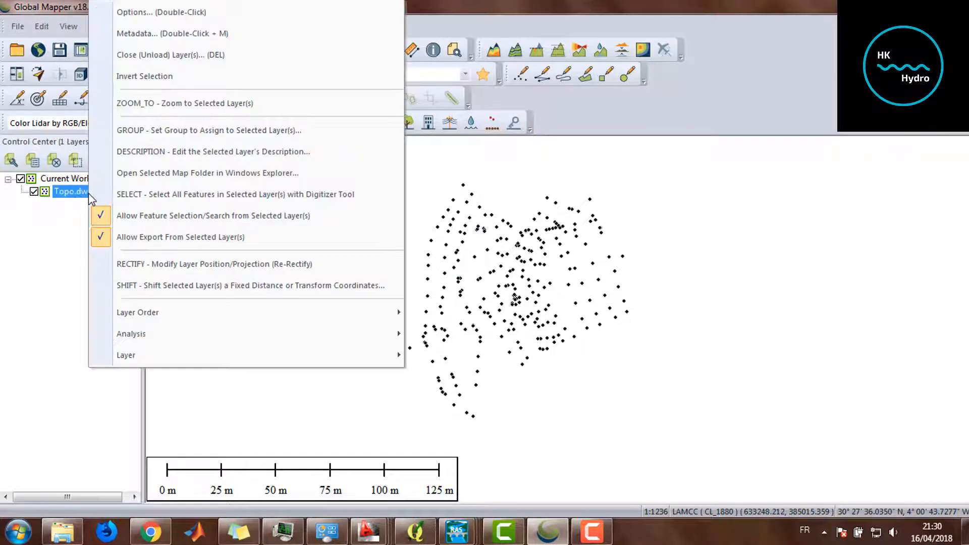
pyautogui.moveTo(259, 339)
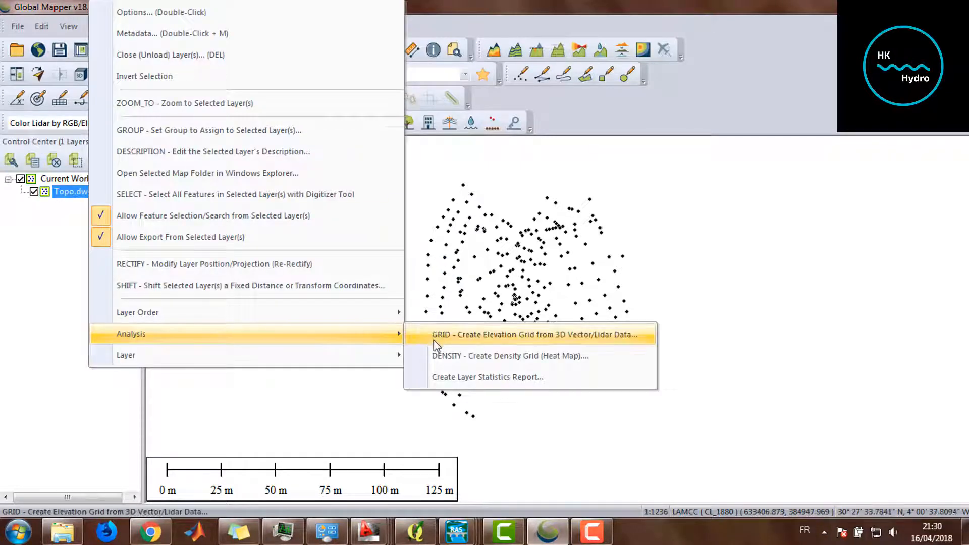
pyautogui.click(559, 334)
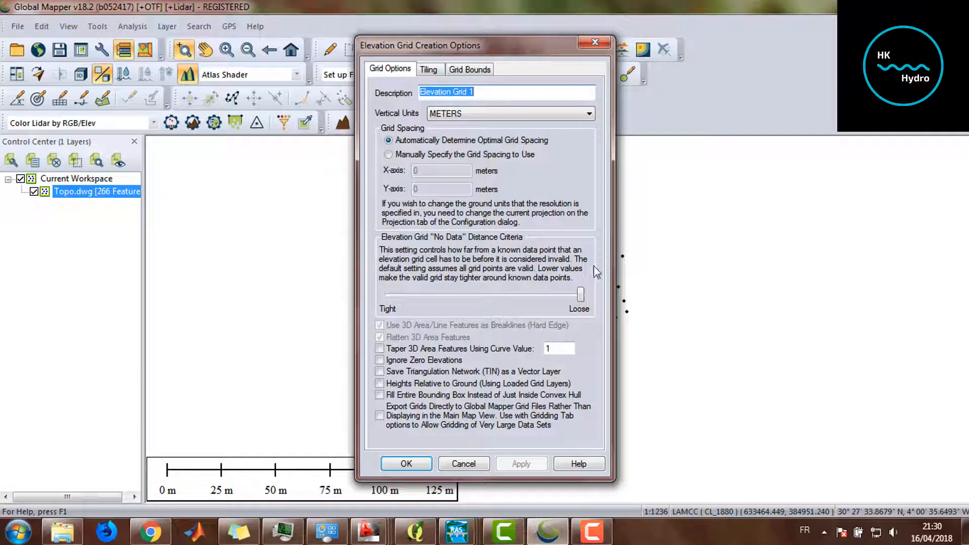
pyautogui.click(405, 462)
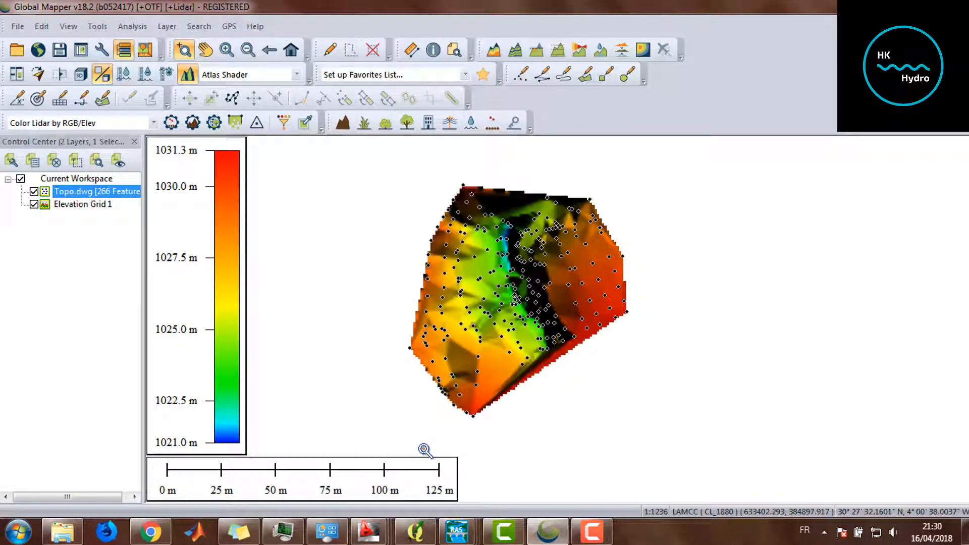
# Export only the elevation grid layer in Arc ASCII Grid format, keeping vertical units in meters and the default sample spacing
pyautogui.click(76, 205)
pyautogui.rightClick(76, 206)
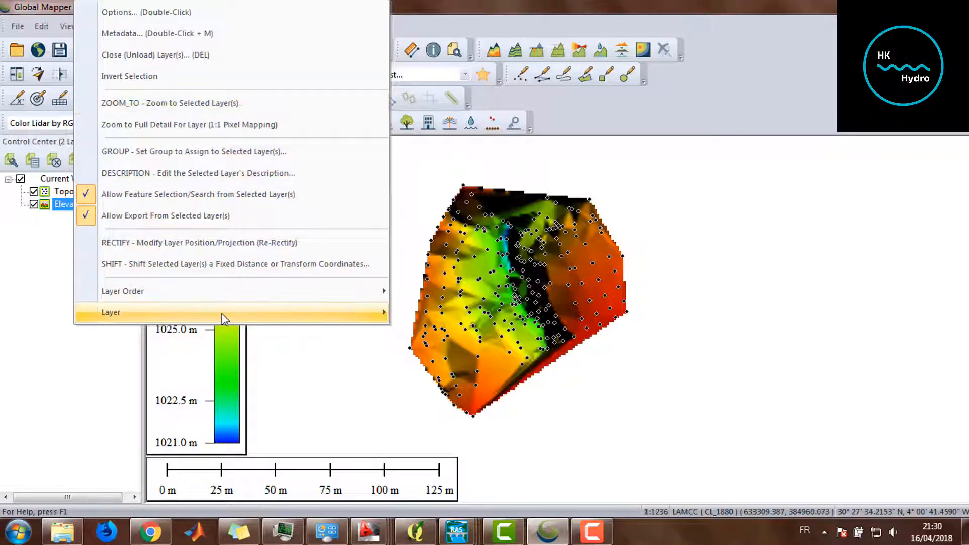
pyautogui.moveTo(222, 317)
pyautogui.click(513, 334)
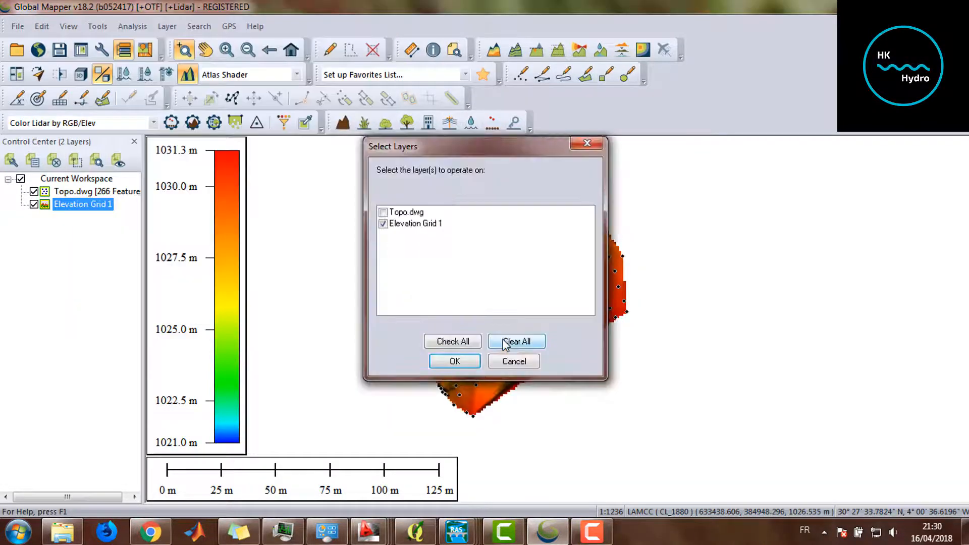
pyautogui.click(468, 367)
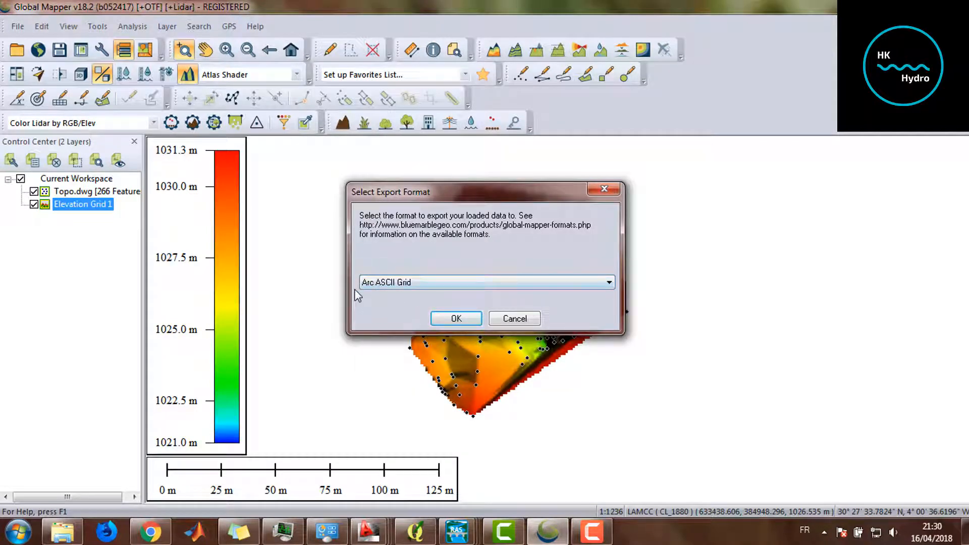
pyautogui.click(456, 319)
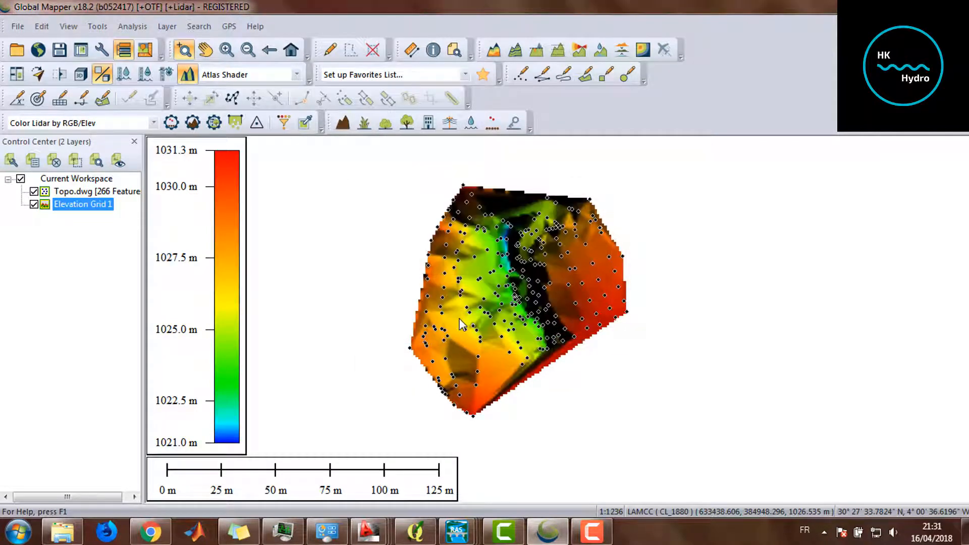
pyautogui.click(435, 353)
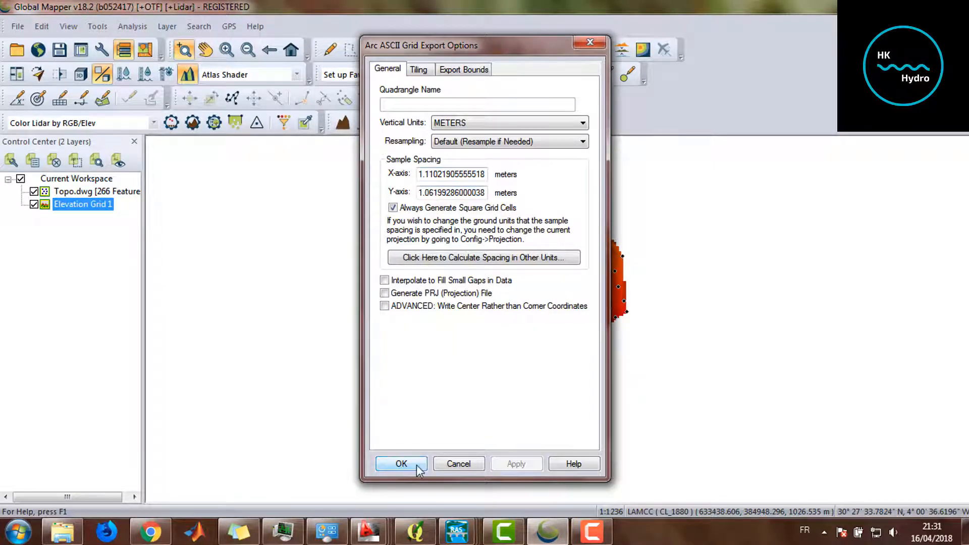
pyautogui.click(401, 463)
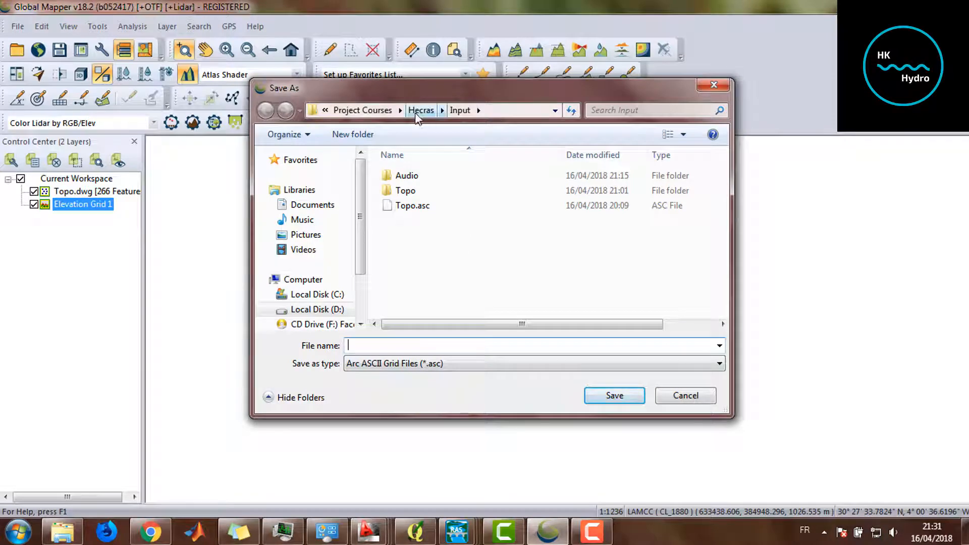
# Save the exported ASCII grid as TopoAsci in the Project Courses\Topo Hecras folder
pyautogui.click(364, 112)
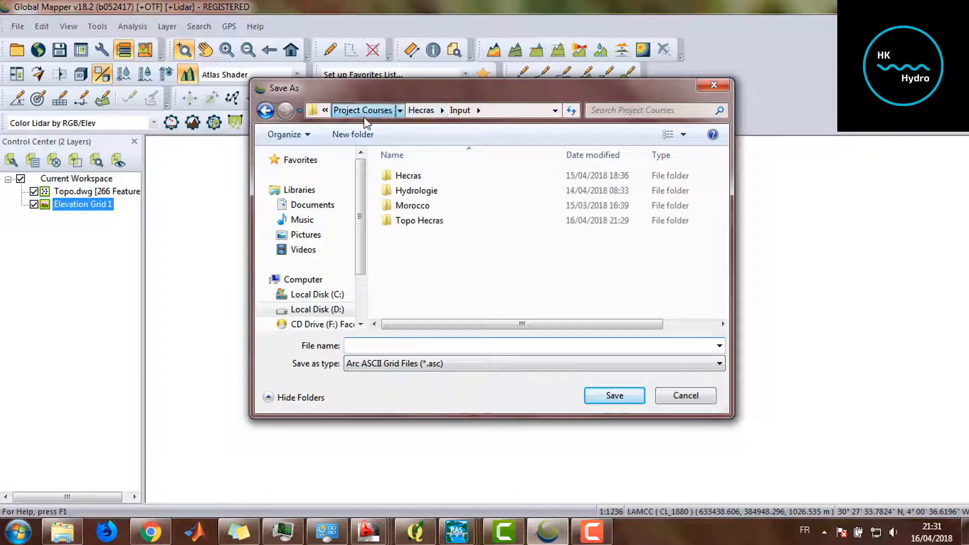
pyautogui.doubleClick(425, 222)
pyautogui.click(398, 346)
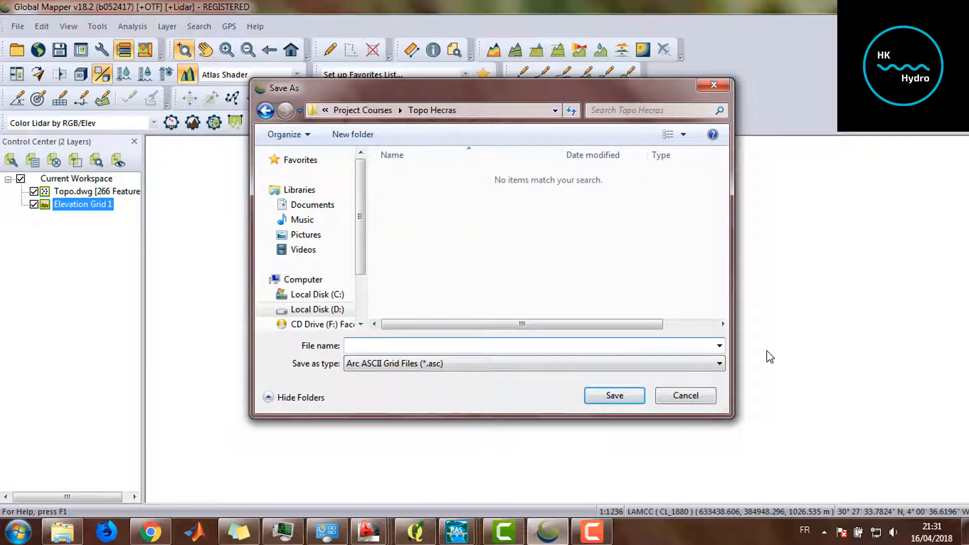
pyautogui.write('TopoAsci')
pyautogui.click(612, 396)
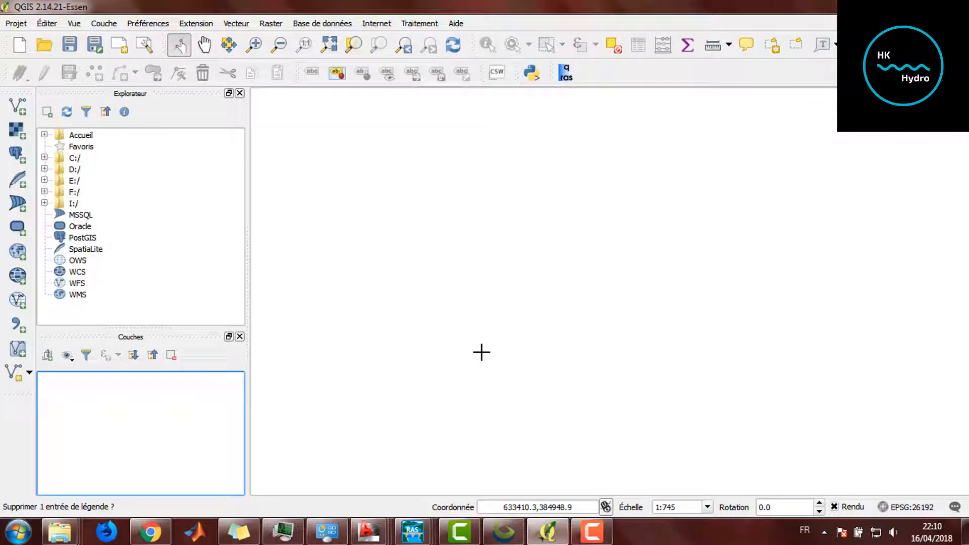
# In QGIS, add the raster Topo.asc from the Hecras\Input folder with the Merchich / Sud Maroc (EPSG:26192) coordinate system
pyautogui.click(15, 132)
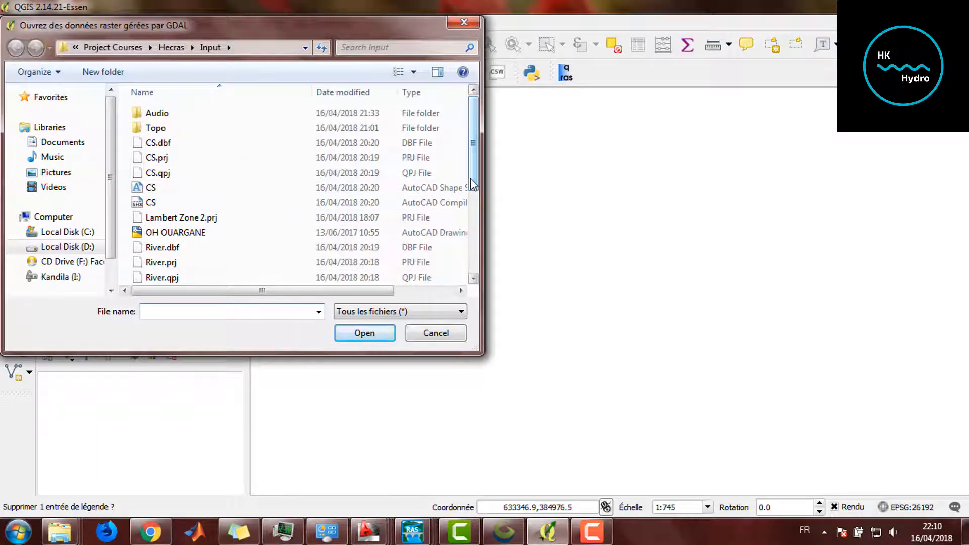
pyautogui.moveTo(473, 184); pyautogui.dragTo(470, 281)
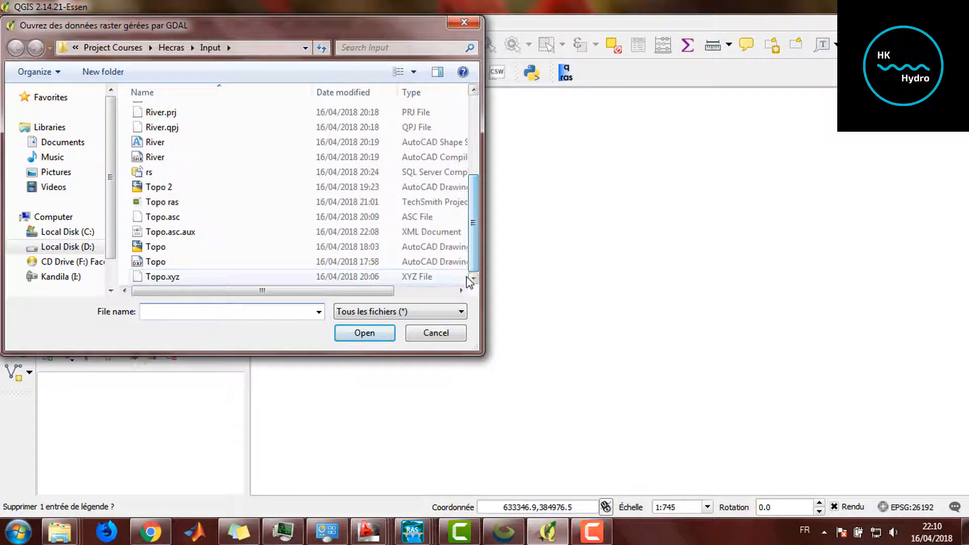
pyautogui.doubleClick(251, 217)
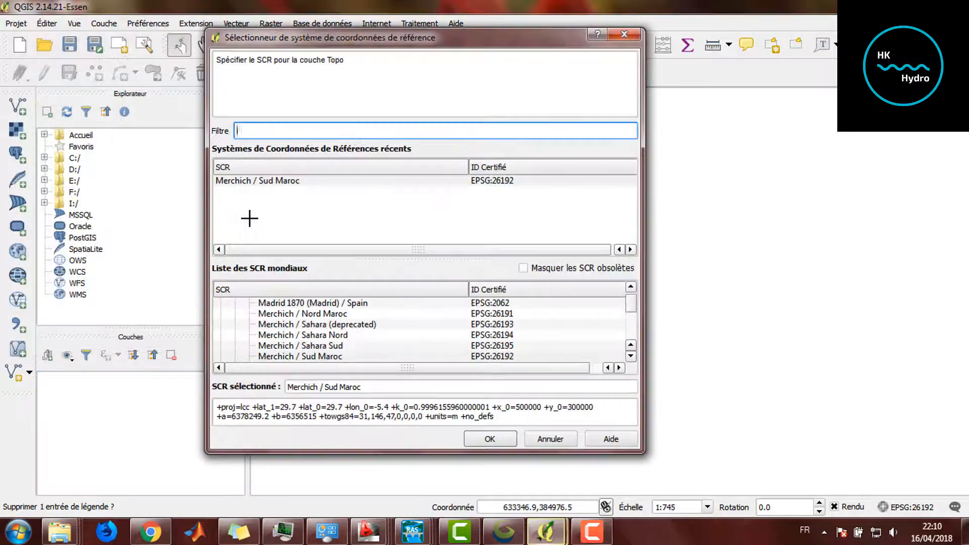
pyautogui.click(299, 183)
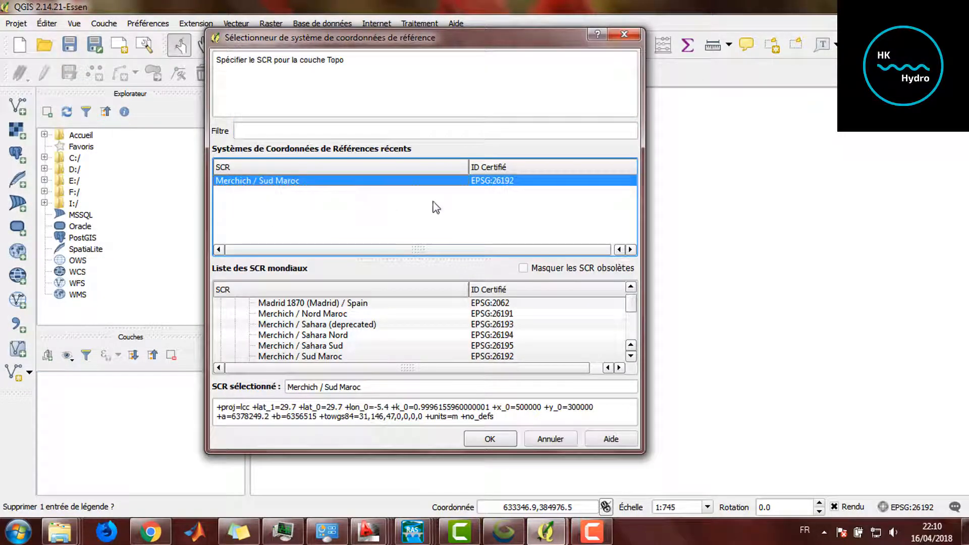
pyautogui.click(492, 438)
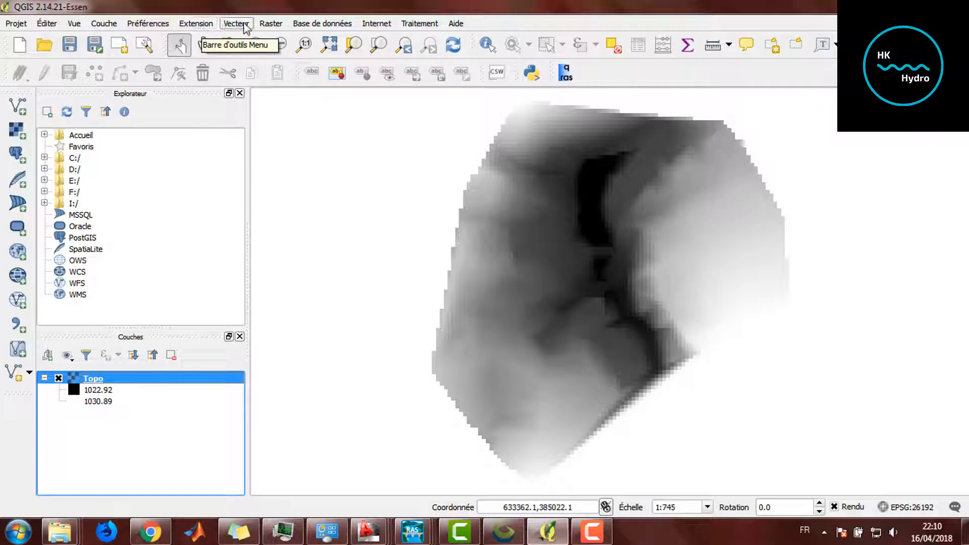
# Look up the Q-RAS plugin in the extension manager and review its details and installed version
pyautogui.click(206, 26)
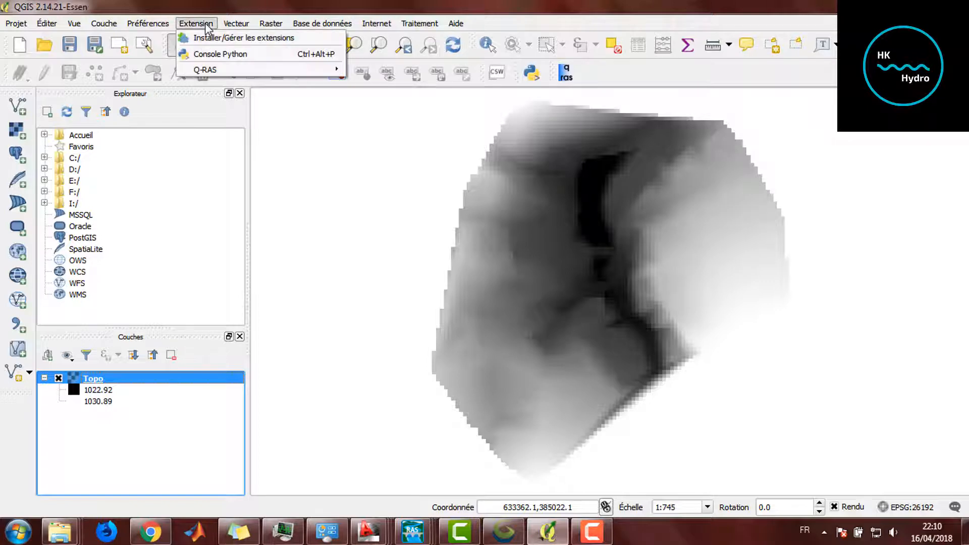
pyautogui.click(213, 40)
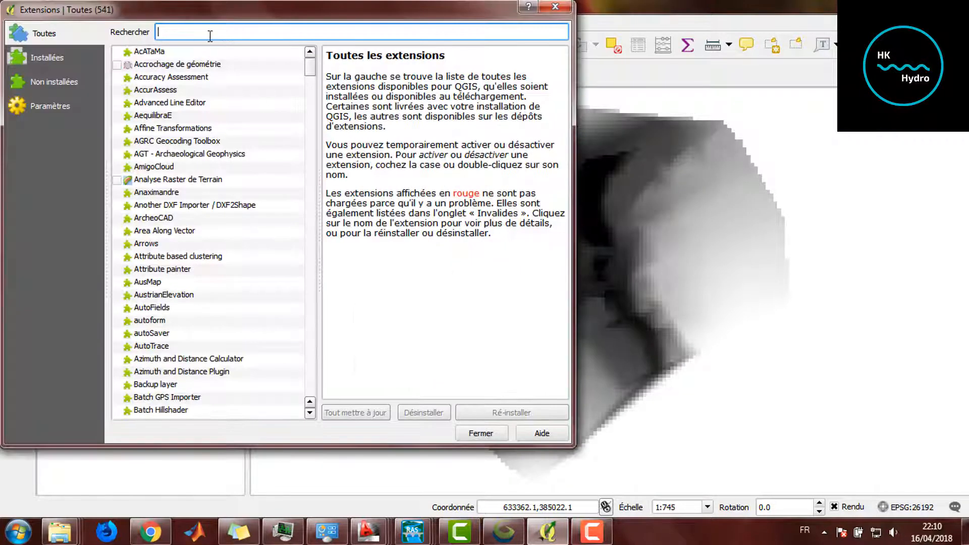
pyautogui.write('qra')
pyautogui.press('BackSpace')
pyautogui.press('BackSpace')
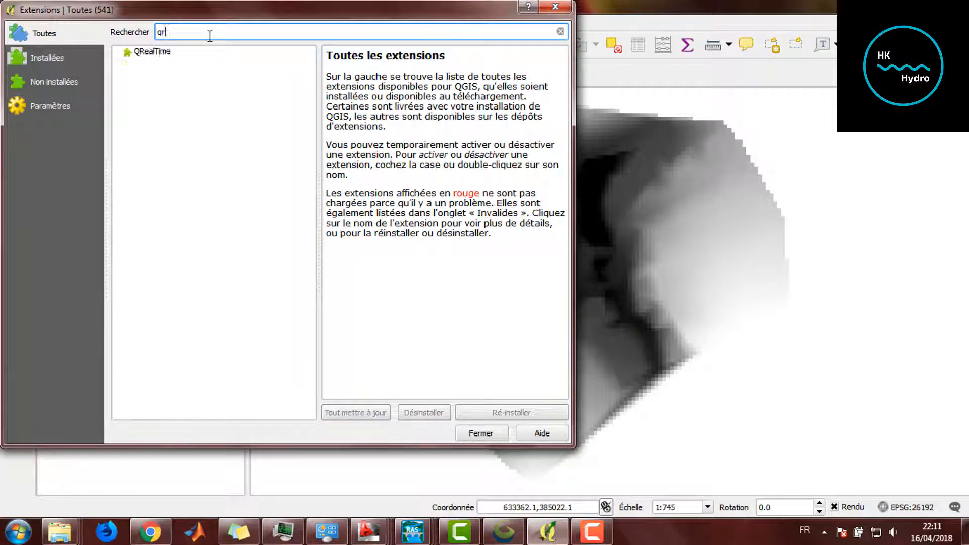
pyautogui.write('-ra')
pyautogui.click(146, 53)
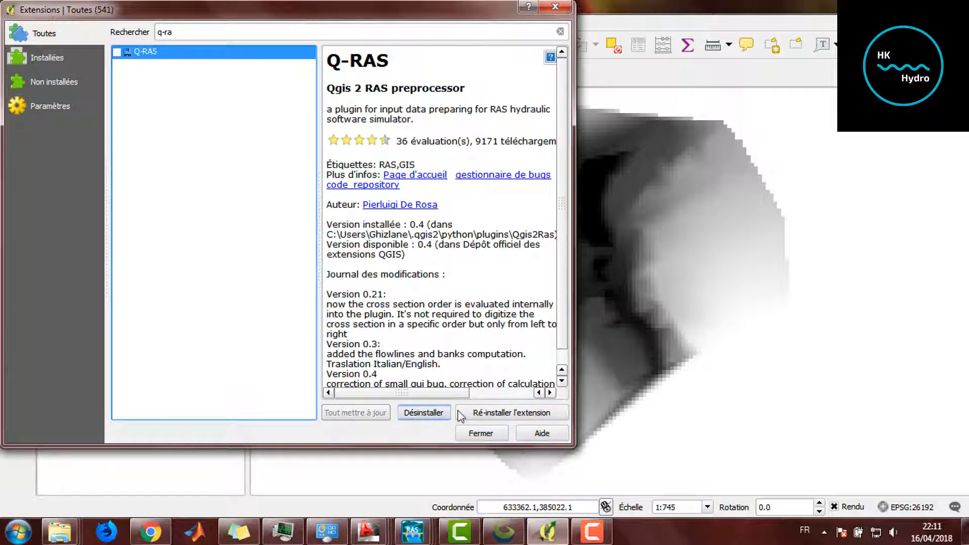
pyautogui.click(474, 433)
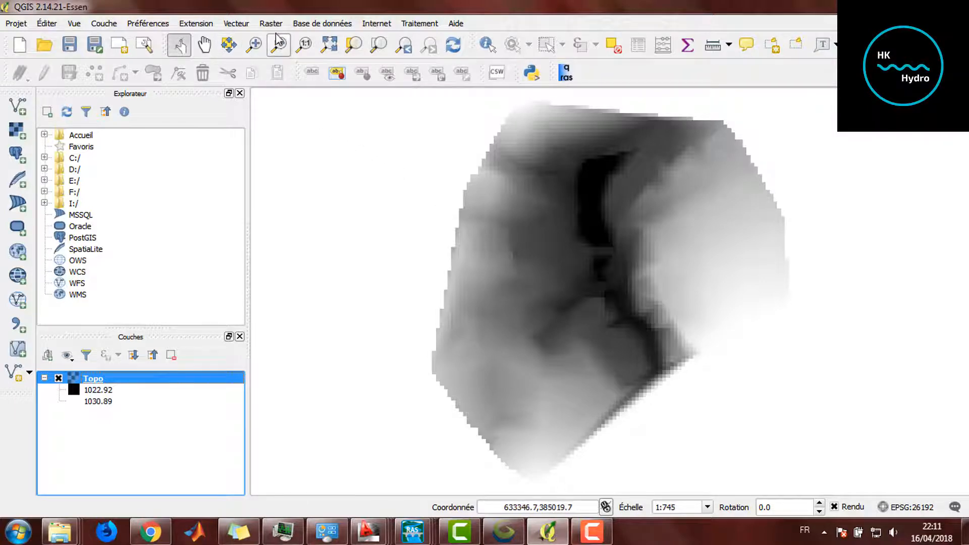
# Start a new line-type shapefile layer with the EPSG:26192 - Merchich / Sud Maroc coordinate system
pyautogui.click(233, 24)
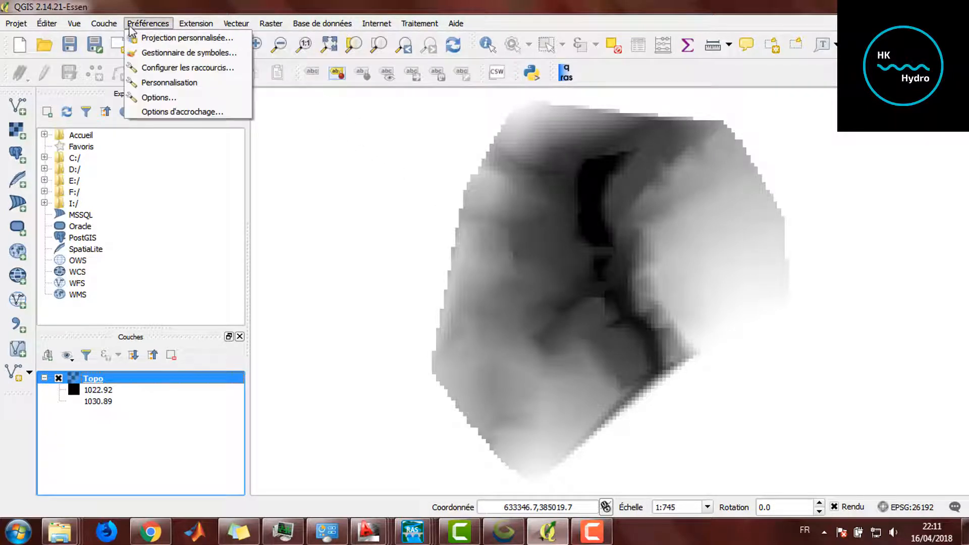
pyautogui.moveTo(113, 37)
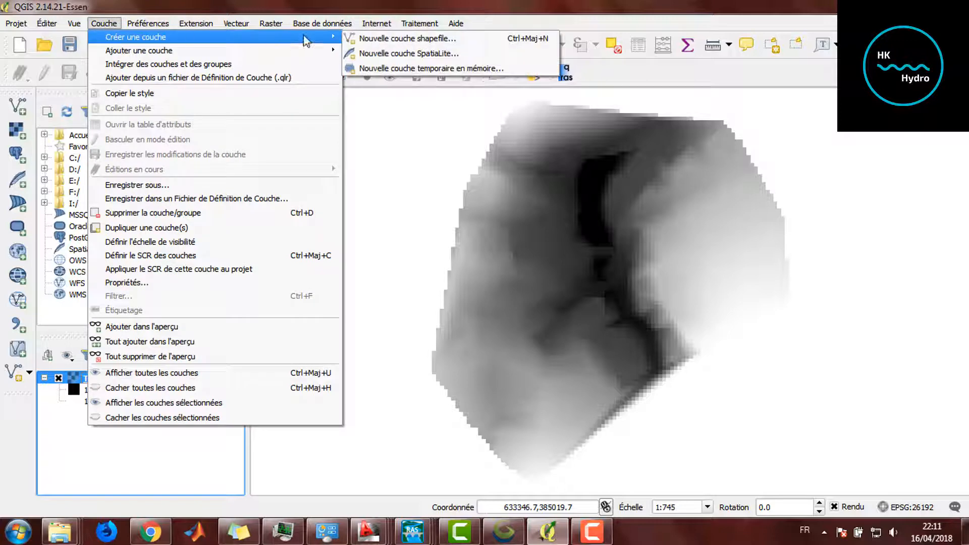
pyautogui.click(394, 36)
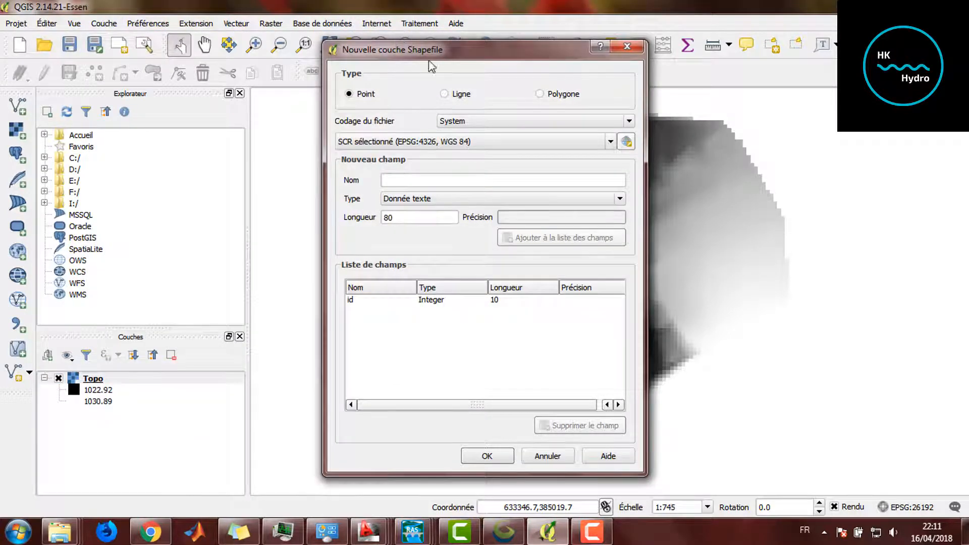
pyautogui.click(454, 98)
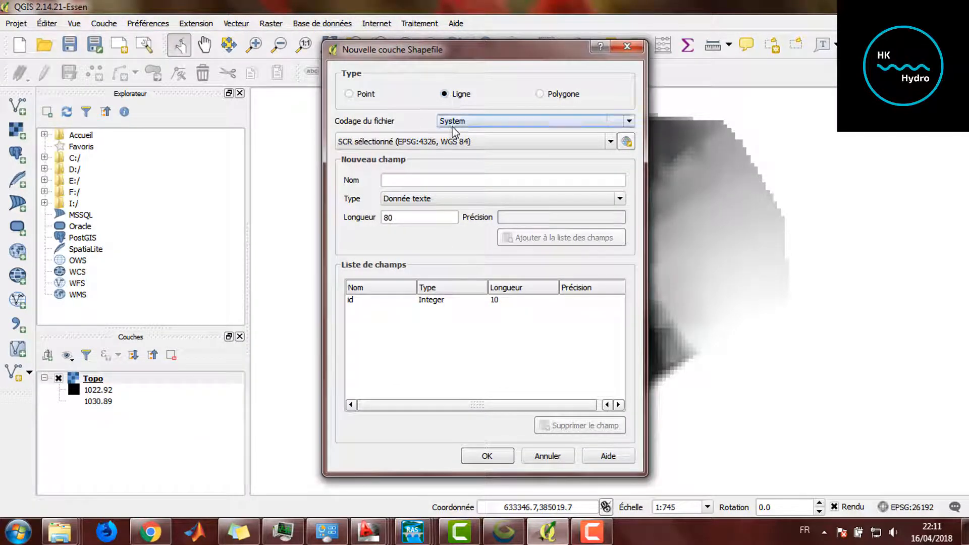
pyautogui.click(428, 149)
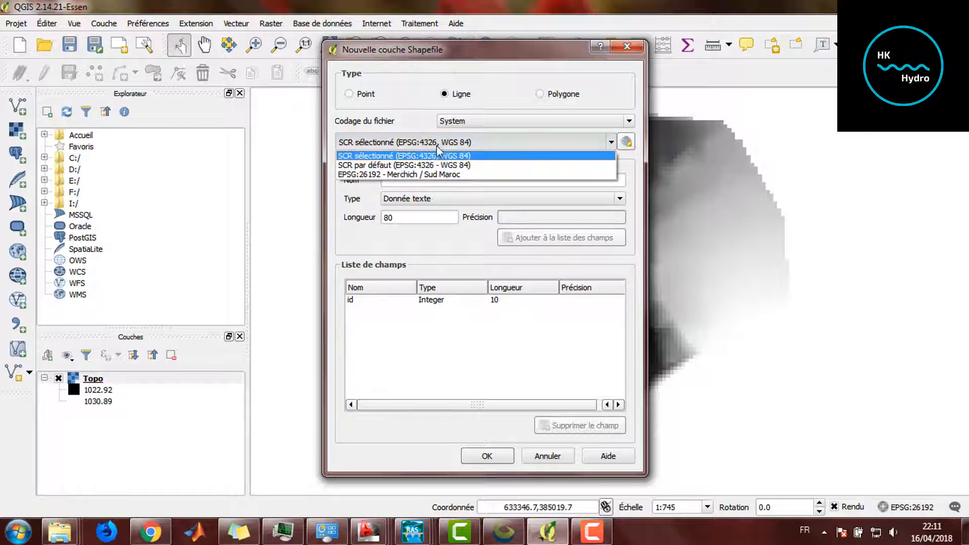
pyautogui.click(393, 177)
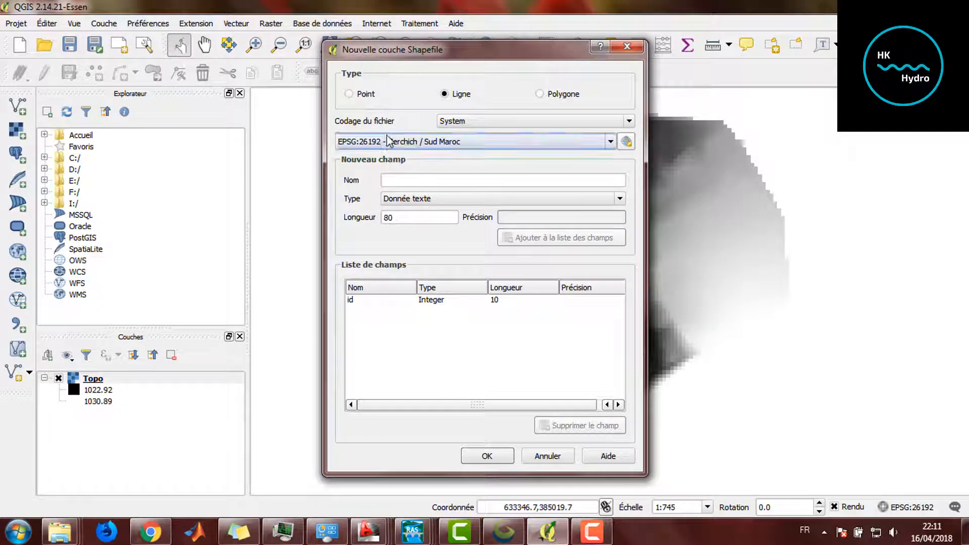
# Enter River as the new field name and save the shapefile as River in Hecras\Input, replacing the existing file
pyautogui.click(481, 177)
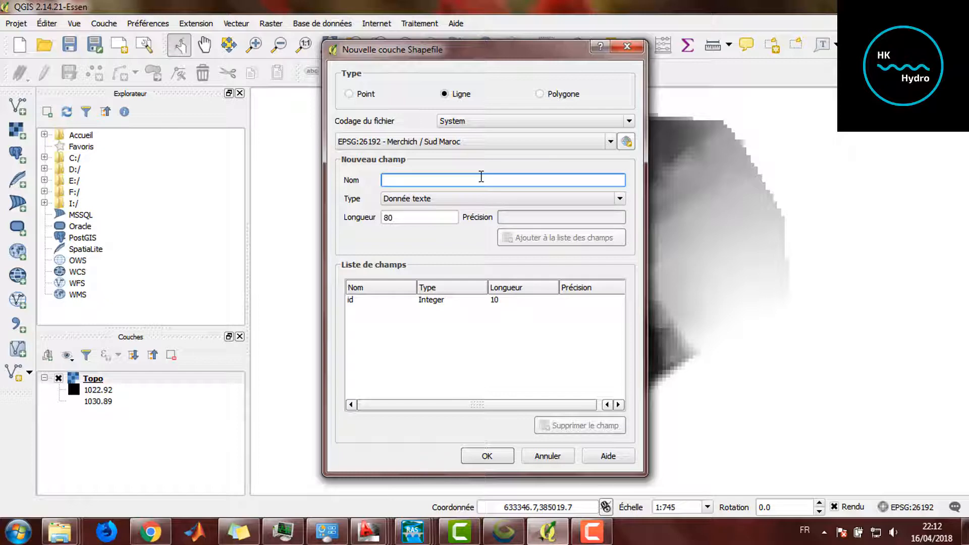
pyautogui.write('Riv')
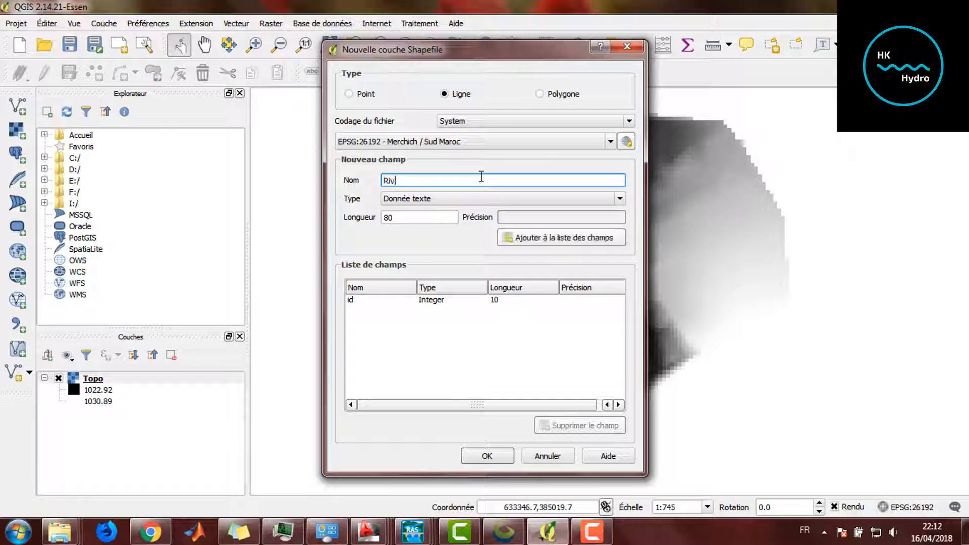
pyautogui.write('er')
pyautogui.click(481, 456)
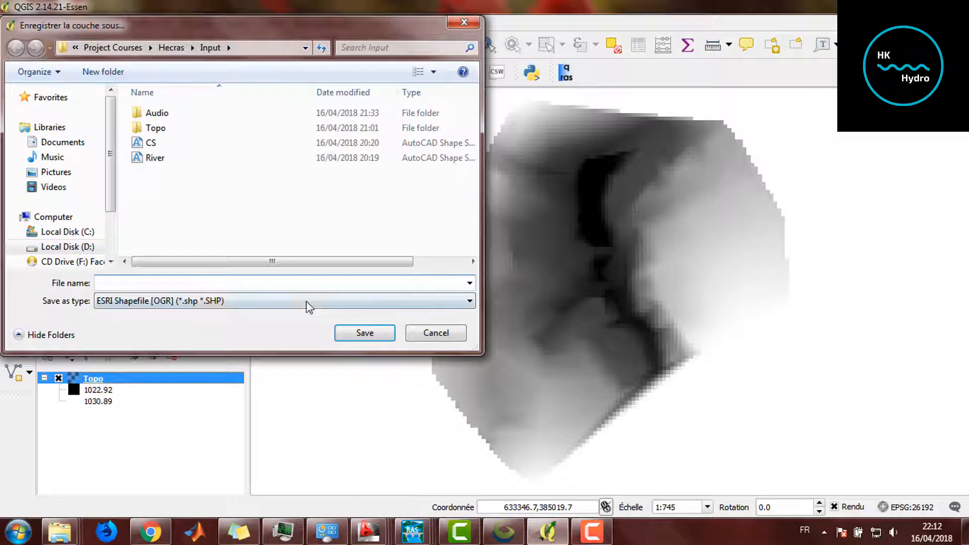
pyautogui.click(178, 159)
pyautogui.click(347, 335)
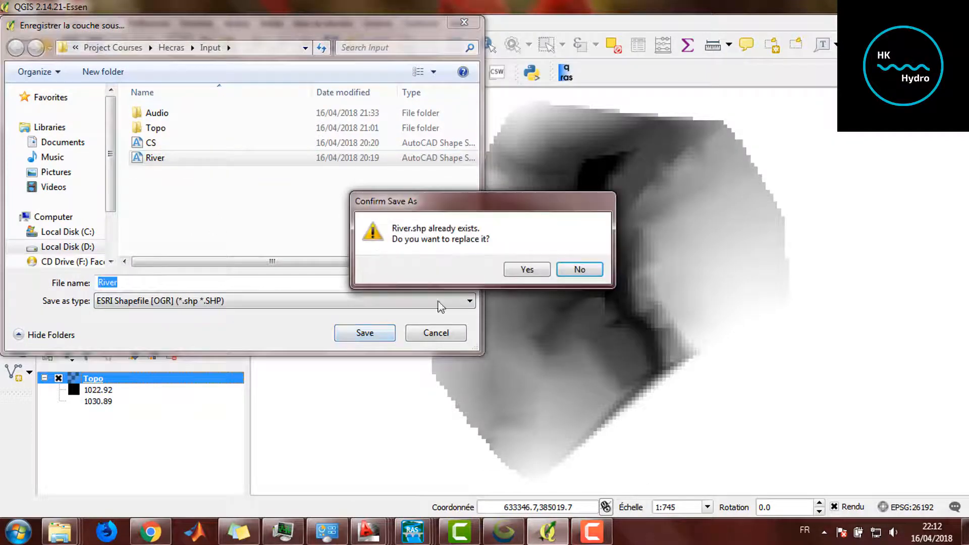
pyautogui.click(528, 270)
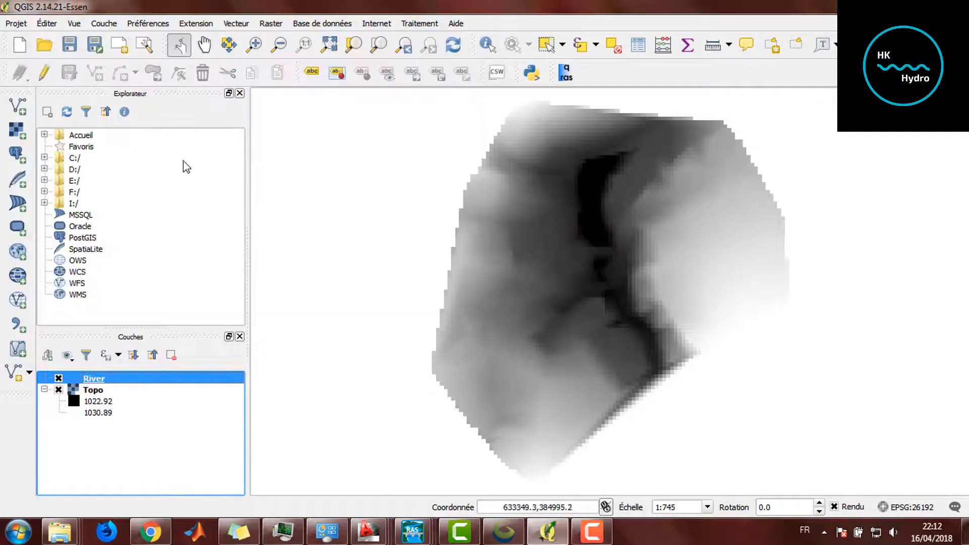
# In the River layer, digitize a polyline along the dark channel of the Topo raster, from its southeastern end to its northern end
pyautogui.click(45, 73)
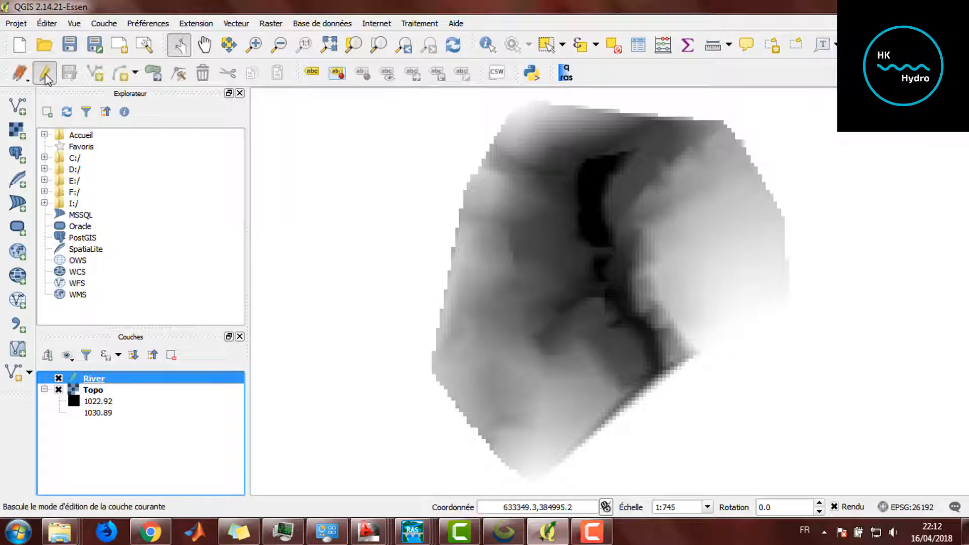
pyautogui.click(97, 77)
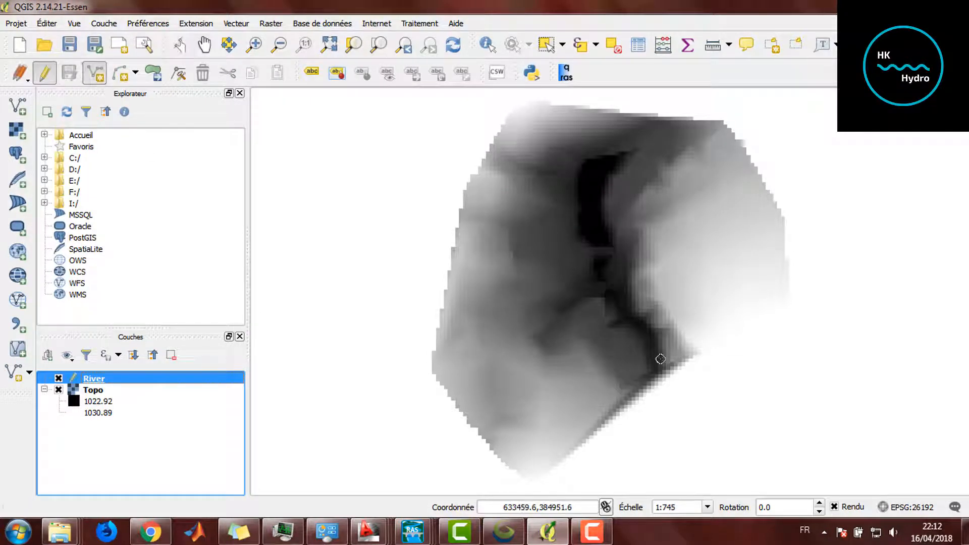
pyautogui.scroll(1, 654, 361)
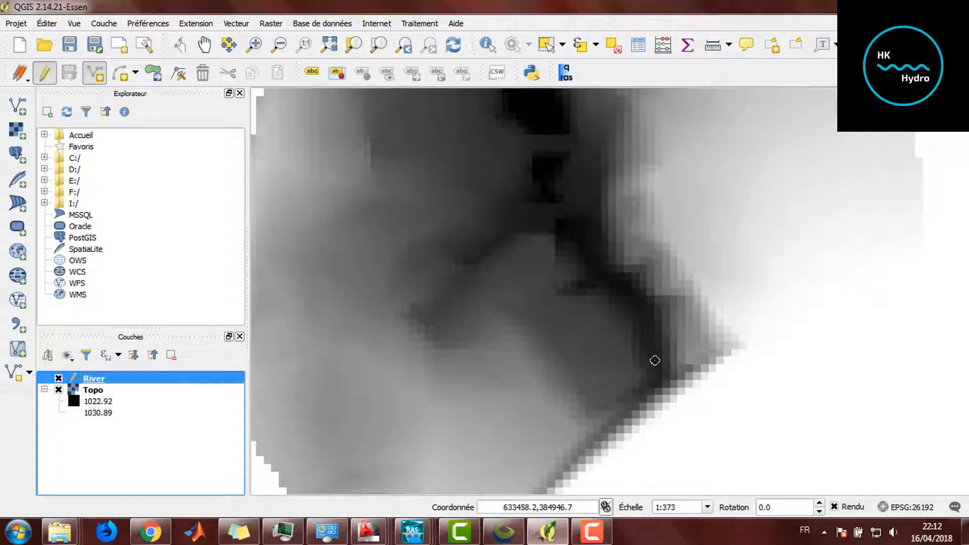
pyautogui.click(653, 352)
pyautogui.click(637, 308)
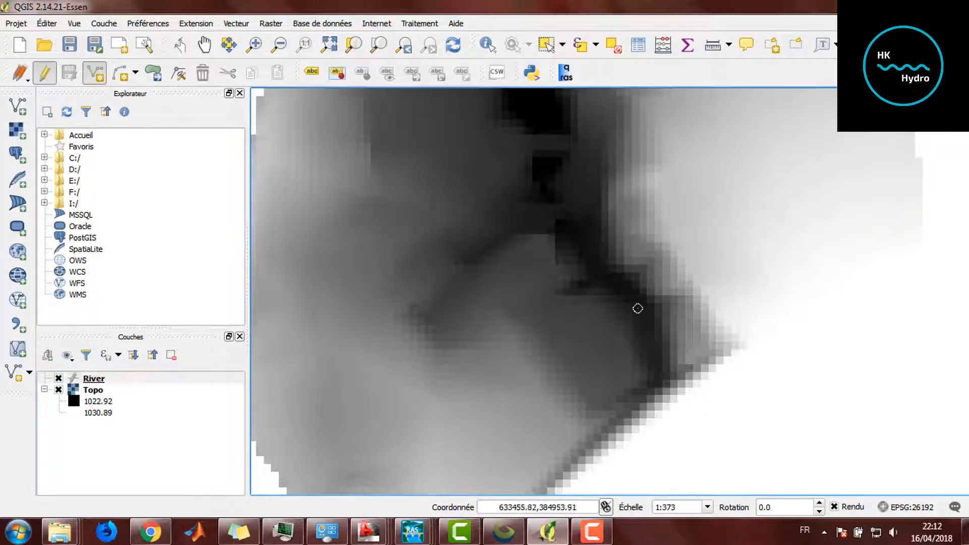
pyautogui.click(597, 277)
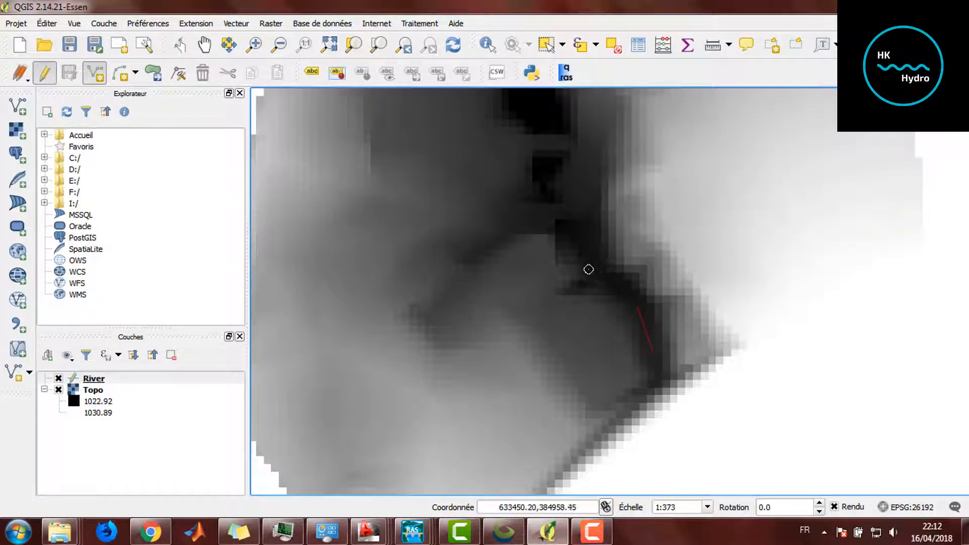
pyautogui.click(568, 228)
pyautogui.click(550, 190)
pyautogui.press('Up')
pyautogui.press('Up')
pyautogui.press('Up')
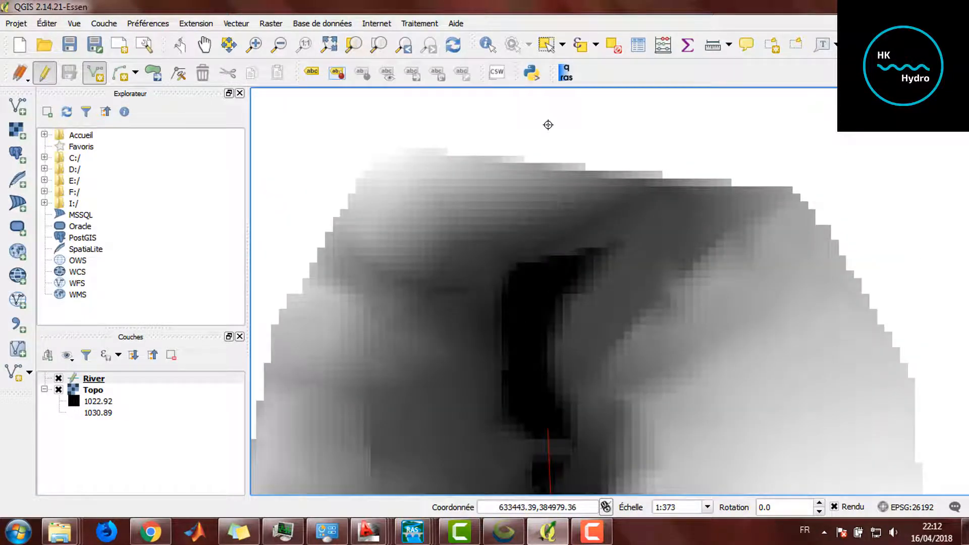
pyautogui.click(528, 389)
pyautogui.click(524, 309)
pyautogui.rightClick(538, 284)
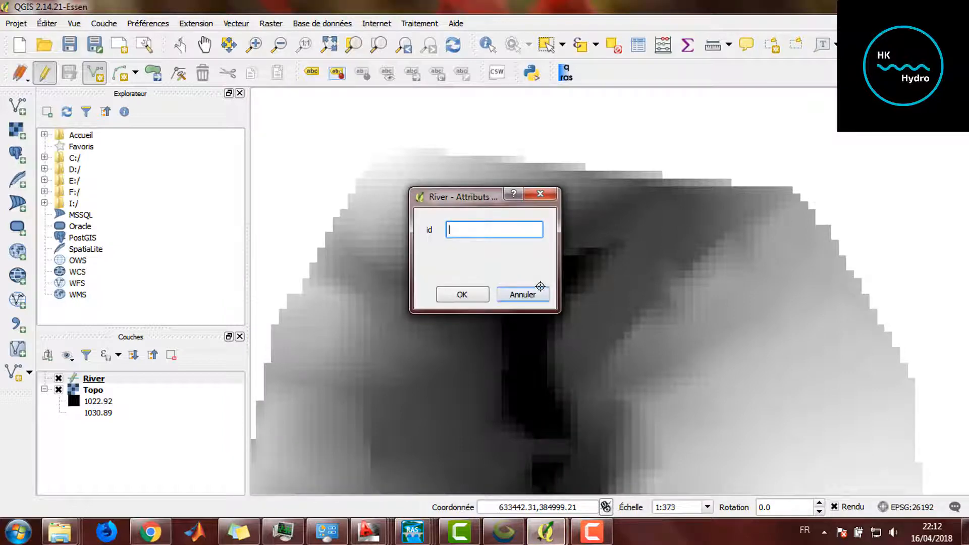
# Assign id 1 to the river line, save the layer's changes and end its editing
pyautogui.write('1')
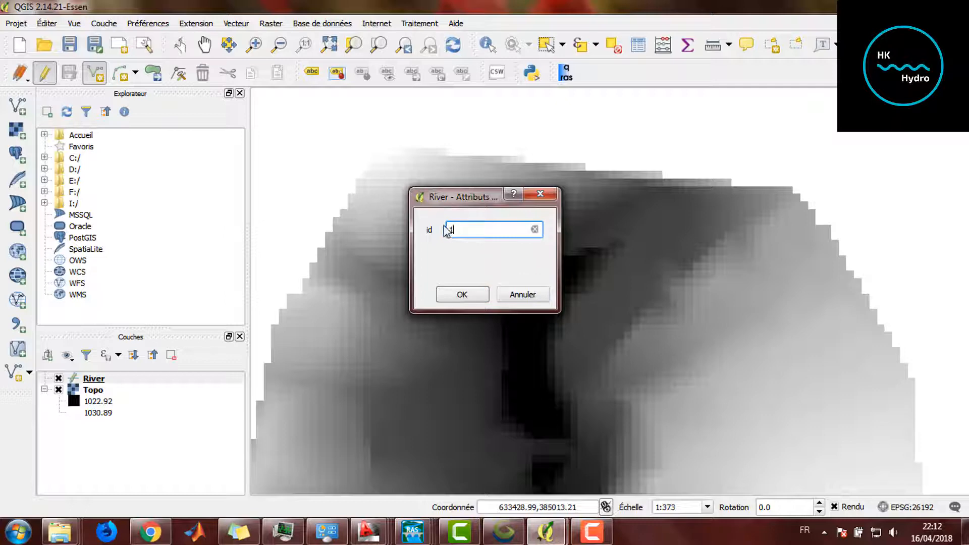
pyautogui.click(461, 295)
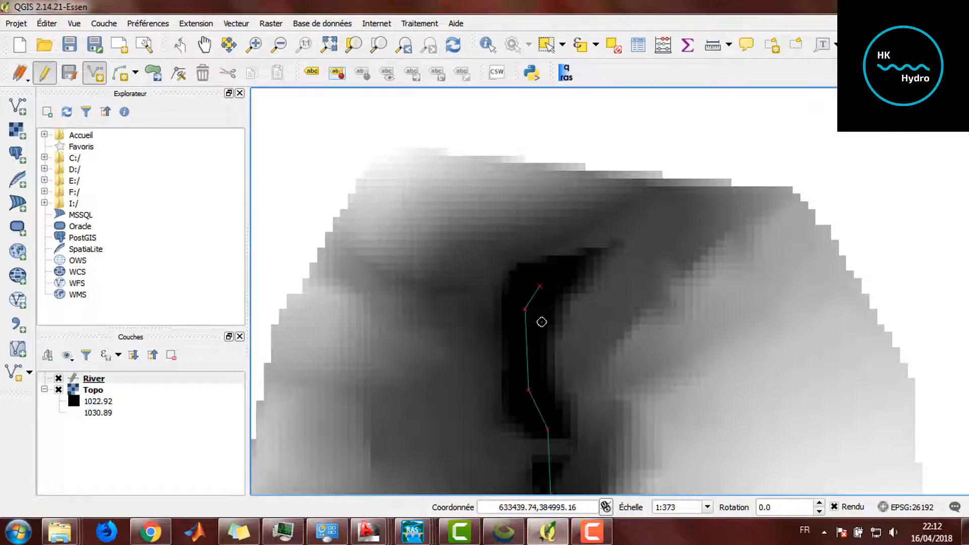
pyautogui.click(44, 72)
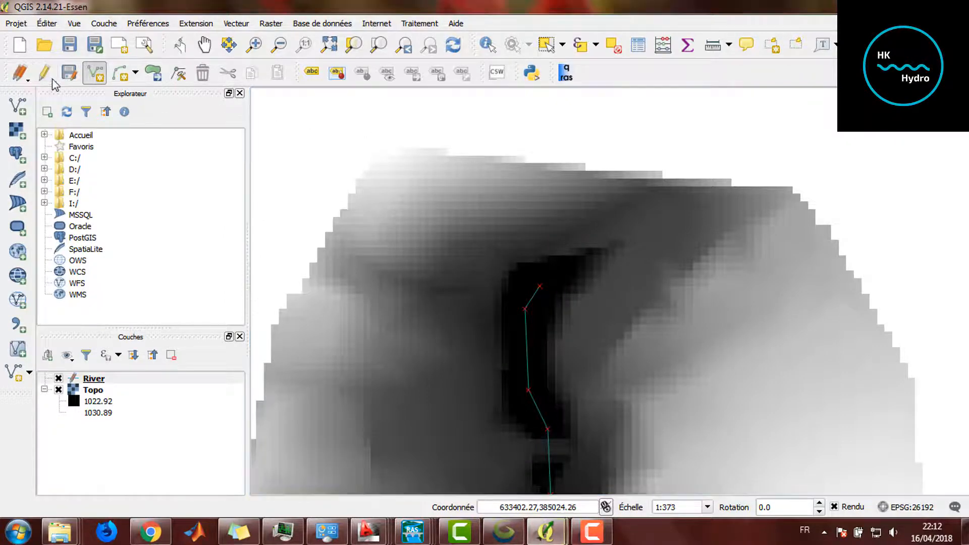
pyautogui.click(426, 275)
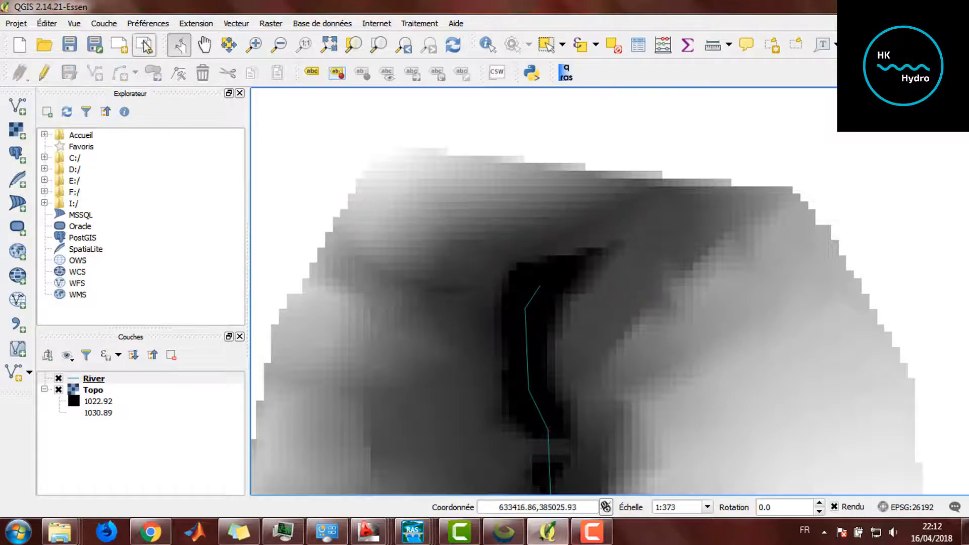
# Start another line shapefile layer for the cross sections, using the EPSG:26192 - Merchich / Sud Maroc coordinate system
pyautogui.click(108, 25)
pyautogui.moveTo(116, 37)
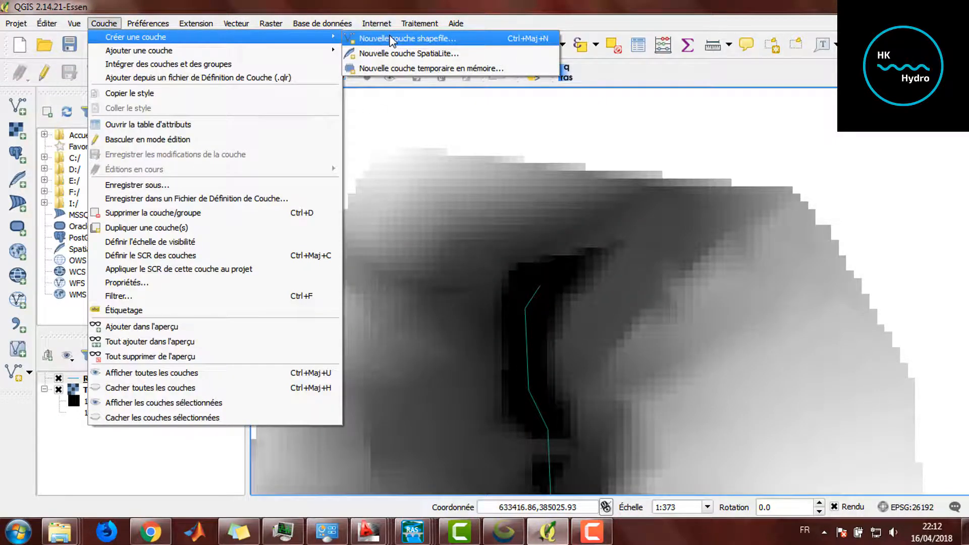
pyautogui.click(391, 40)
pyautogui.click(444, 94)
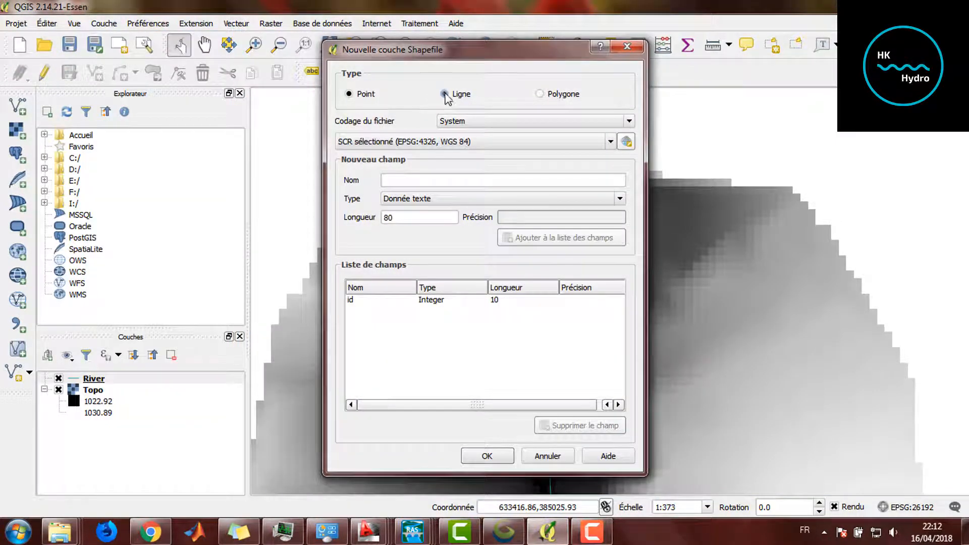
pyautogui.click(474, 148)
pyautogui.click(432, 175)
# Enter Cross sect as the new field name and save the shapefile as CS in Hecras\Input, overwriting the existing file
pyautogui.click(432, 177)
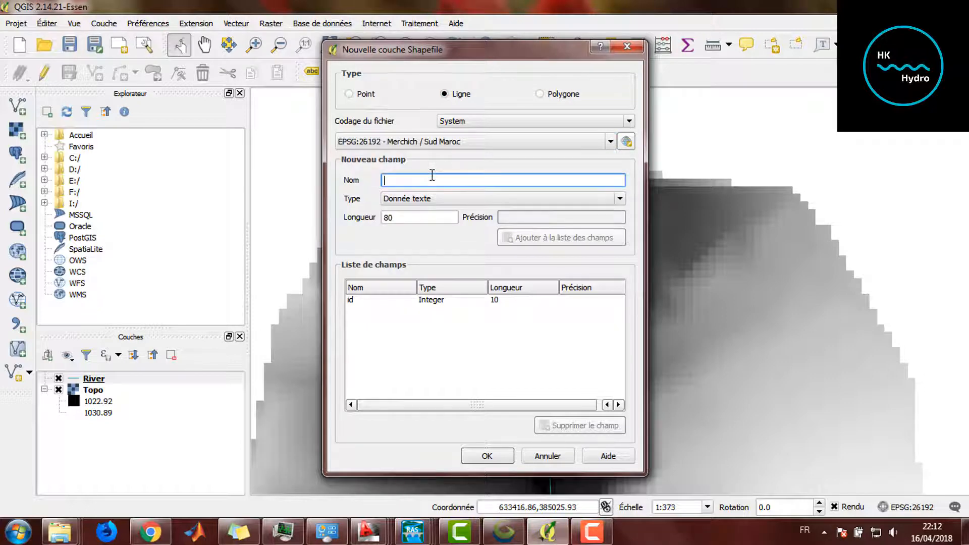
pyautogui.write('Cross sect')
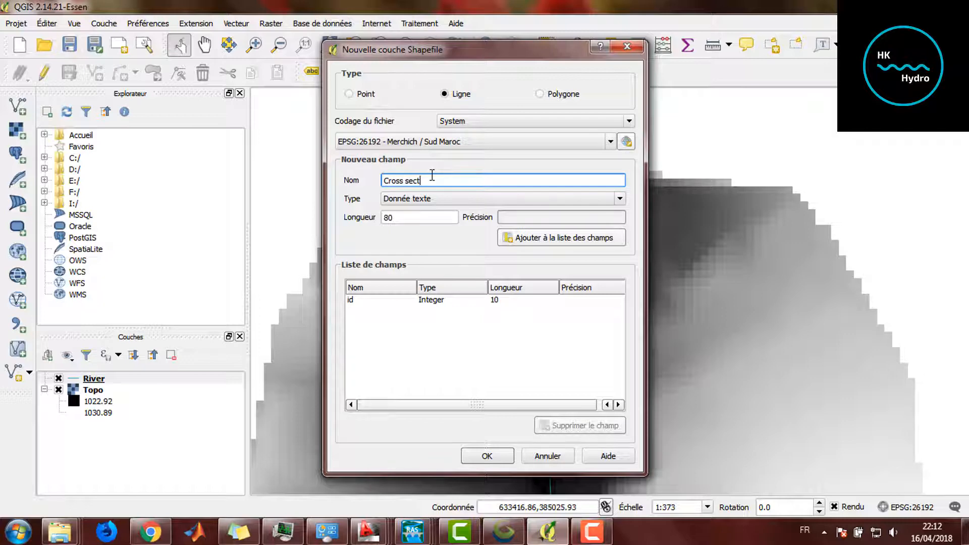
pyautogui.click(487, 457)
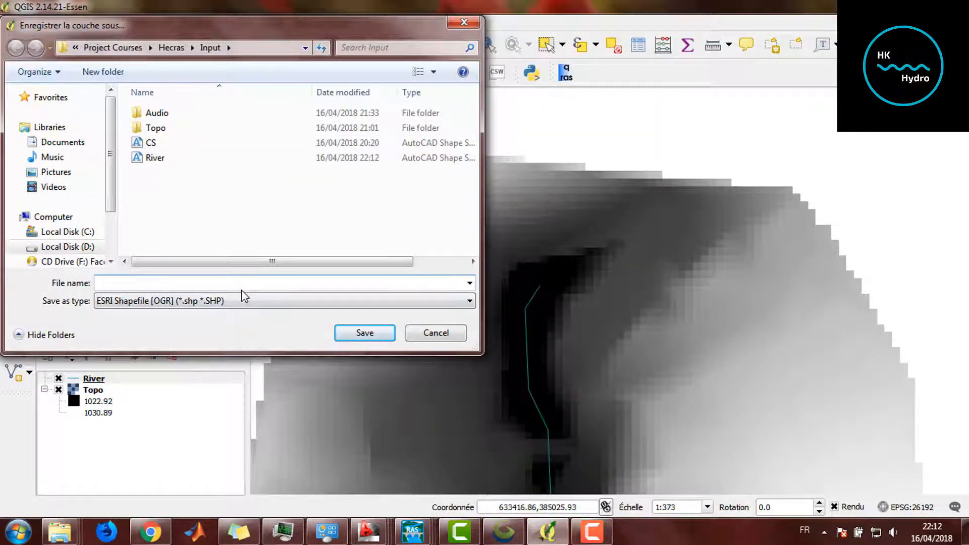
pyautogui.write('CS')
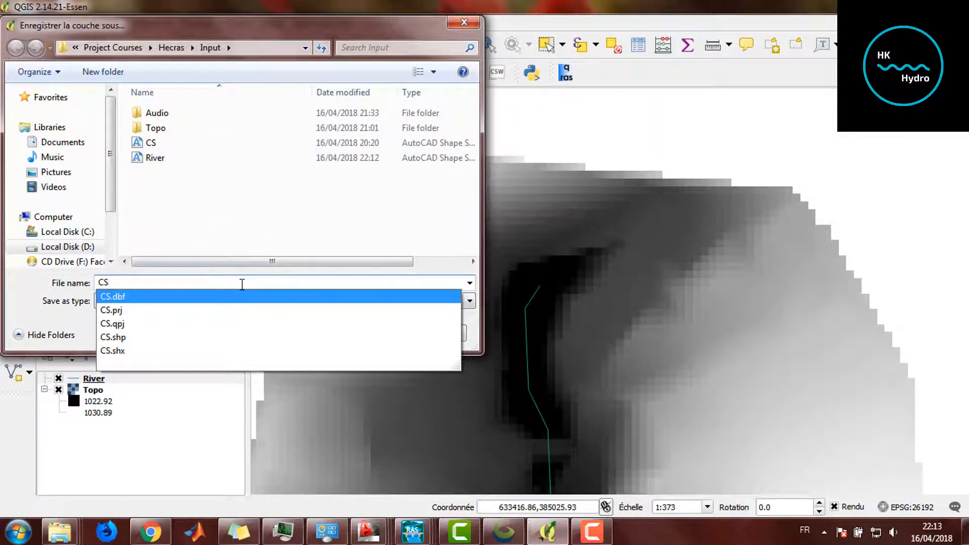
pyautogui.moveTo(482, 327); pyautogui.dragTo(479, 328)
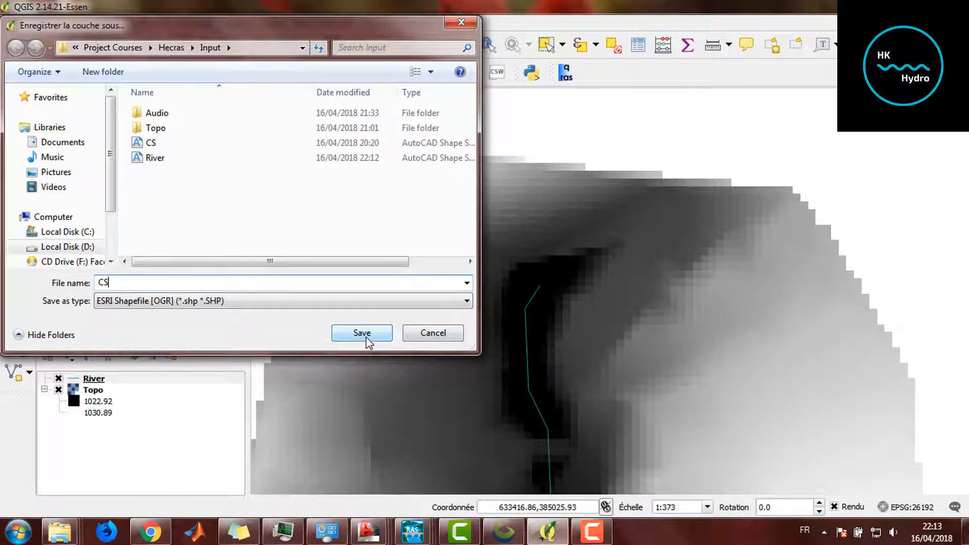
pyautogui.click(366, 338)
pyautogui.click(527, 271)
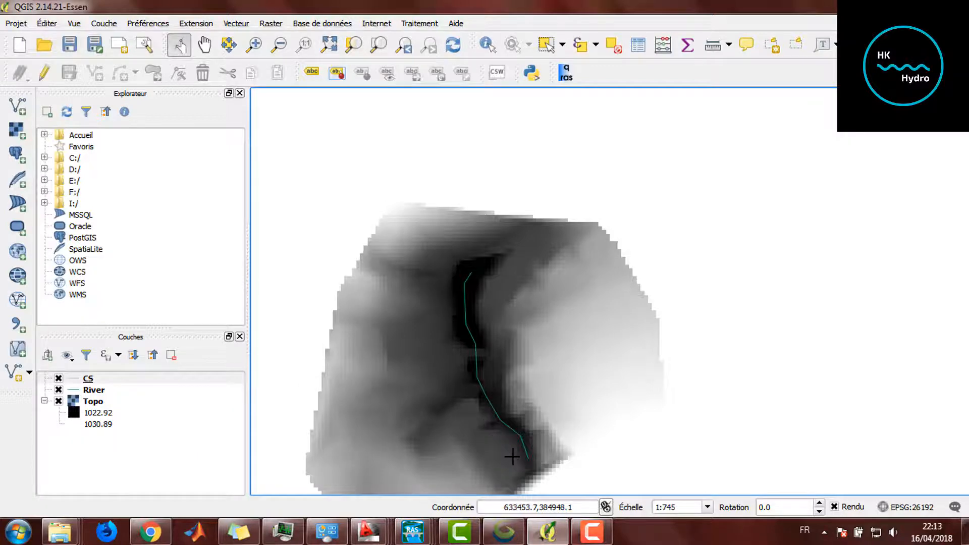
pyautogui.click(103, 23)
pyautogui.moveTo(220, 41)
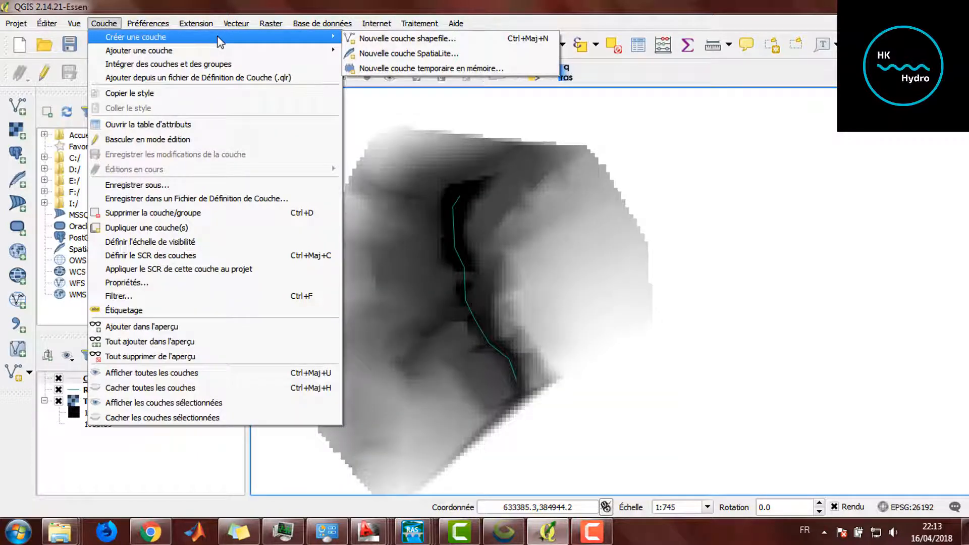
pyautogui.click(408, 39)
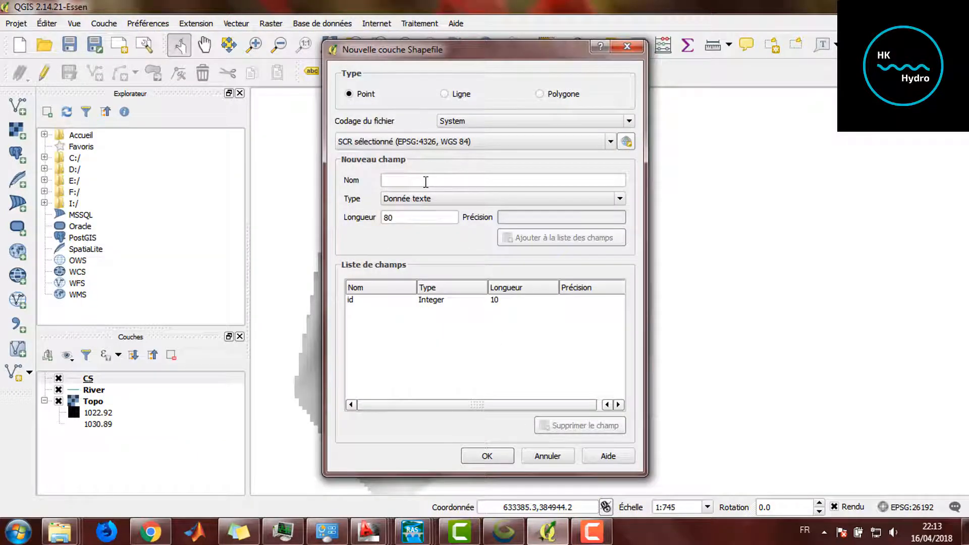
pyautogui.click(437, 145)
pyautogui.click(433, 172)
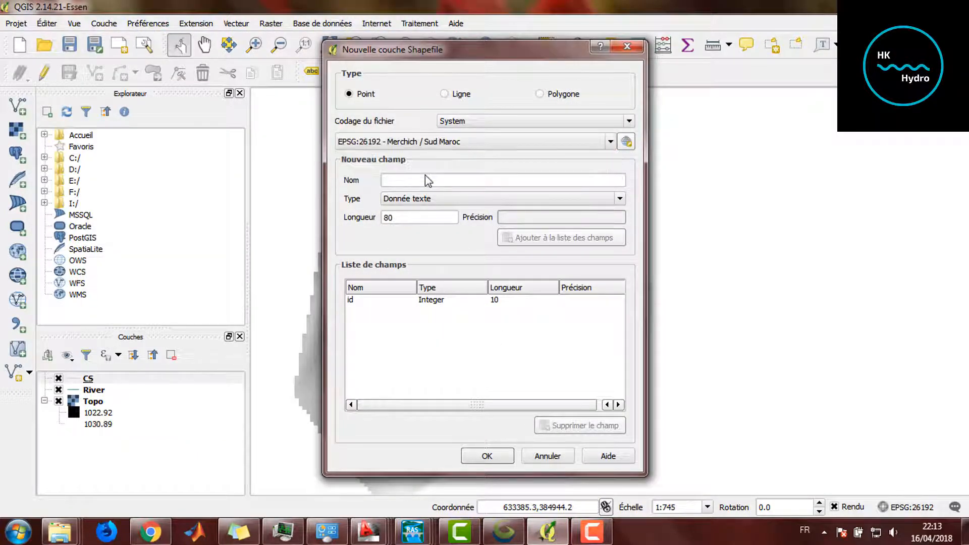
pyautogui.click(408, 181)
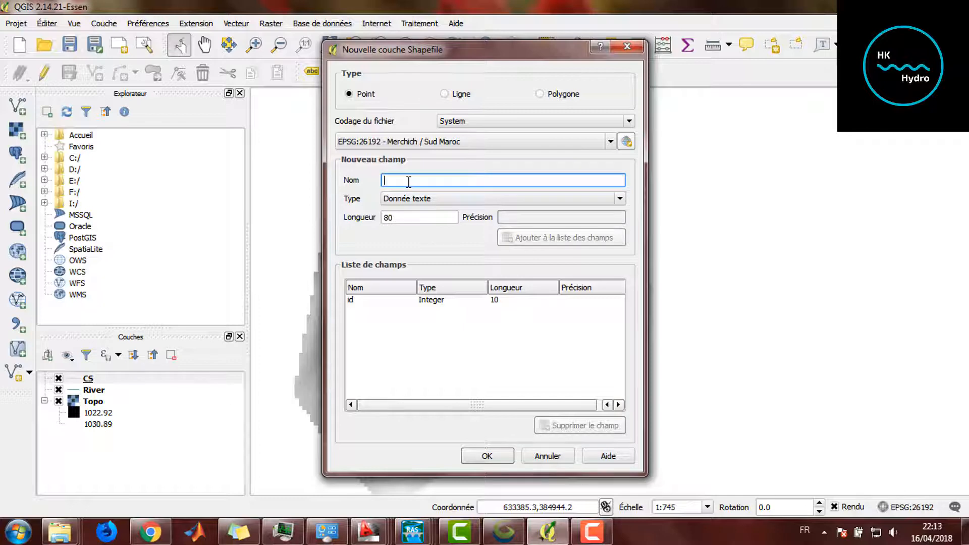
pyautogui.click(546, 457)
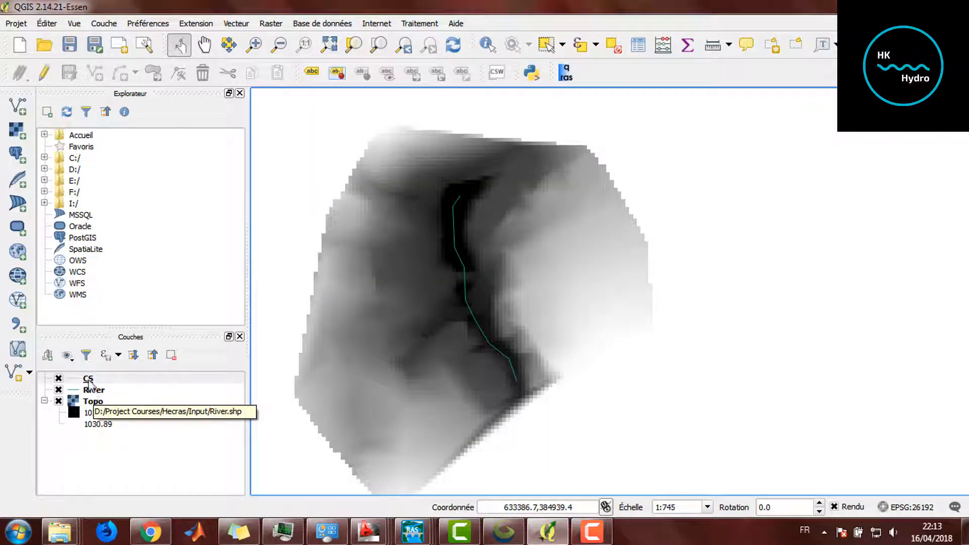
# Start editing the CS layer and draw a cross-section line across the river's southeastern end, with id 1
pyautogui.click(39, 77)
pyautogui.click(95, 73)
pyautogui.scroll(2, 470, 394)
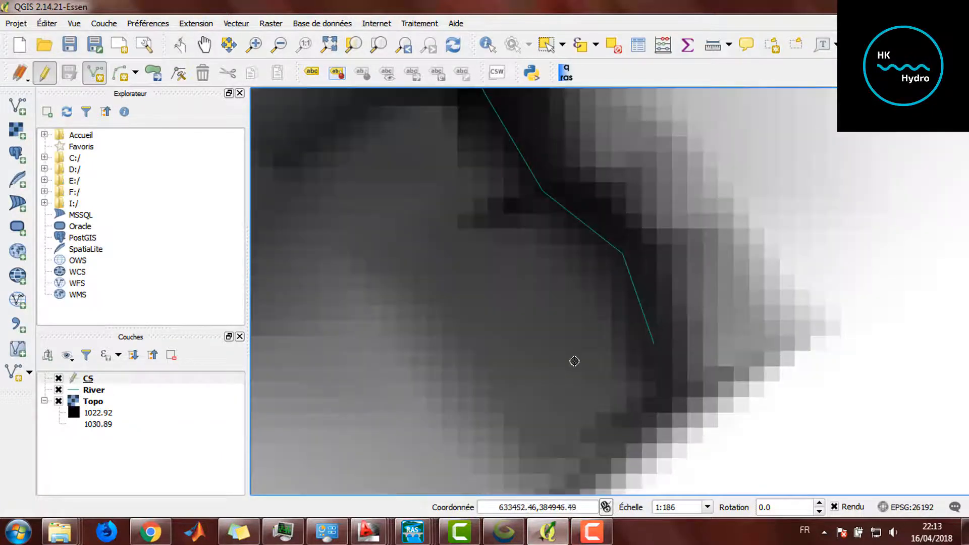
pyautogui.scroll(-1, 578, 355)
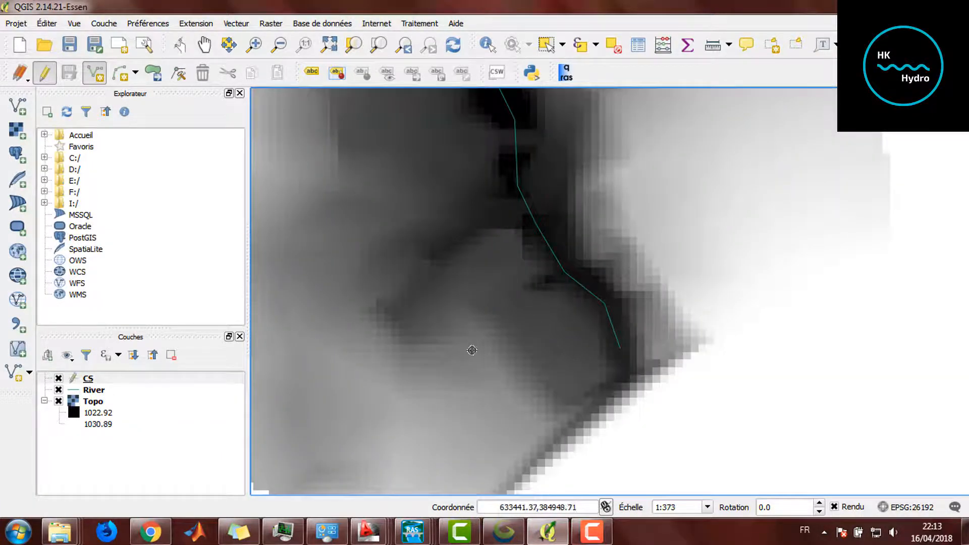
pyautogui.rightClick(677, 261)
pyautogui.write('1')
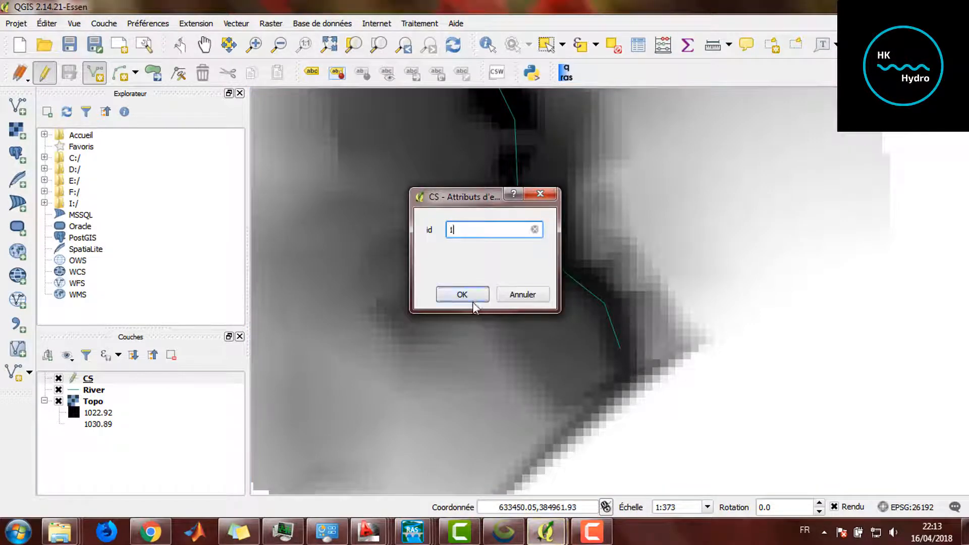
pyautogui.click(462, 294)
# Draw a second CS line across the river, just upstream and roughly parallel to the first cross section
pyautogui.scroll(-1, 473, 227)
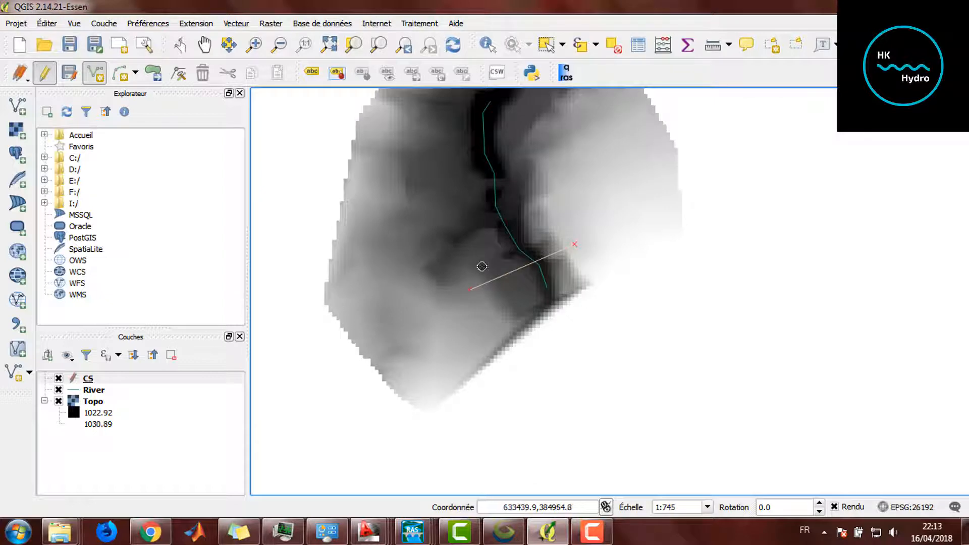
pyautogui.scroll(1, 480, 200)
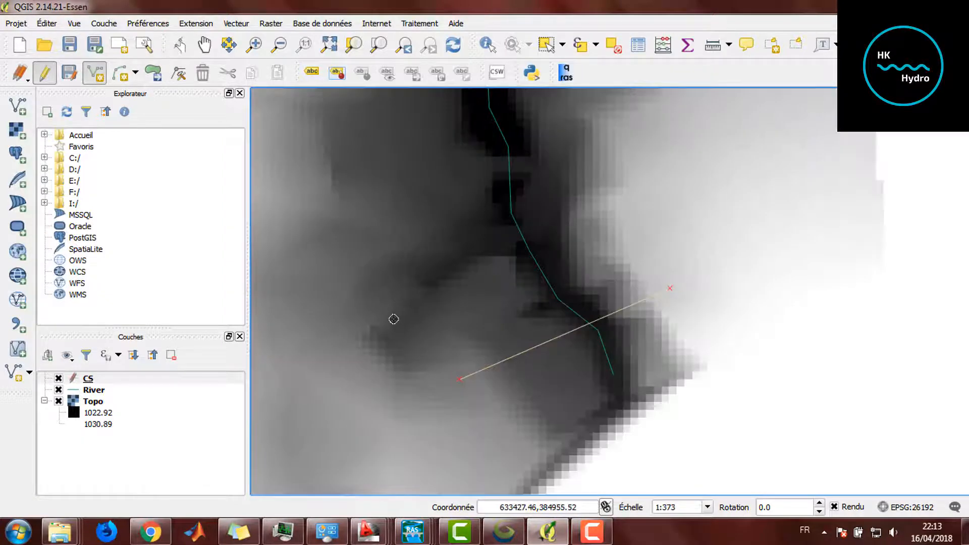
pyautogui.click(389, 343)
pyautogui.click(636, 225)
pyautogui.rightClick(636, 225)
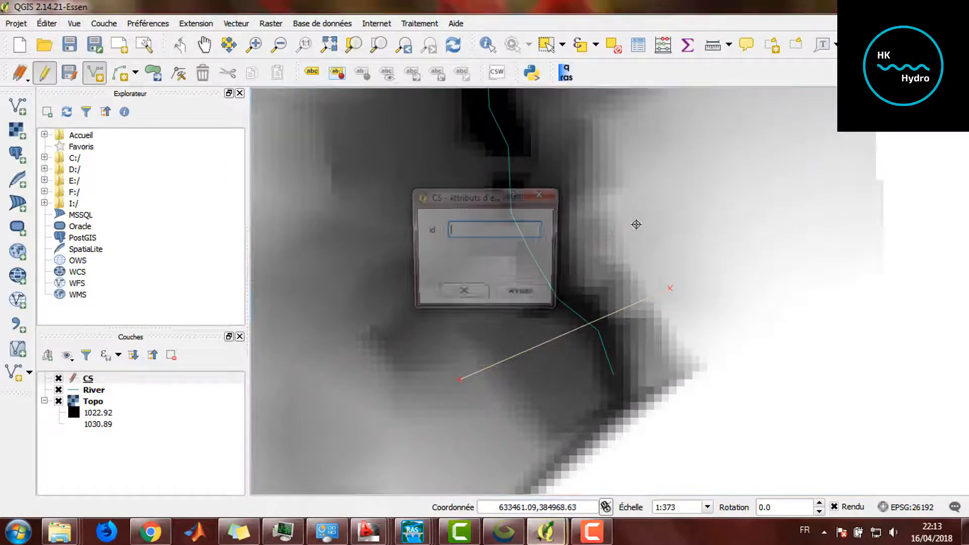
pyautogui.click(464, 297)
# Draw a third CS line across the middle of the dark channel, with id 3
pyautogui.press('Up')
pyautogui.press('Up')
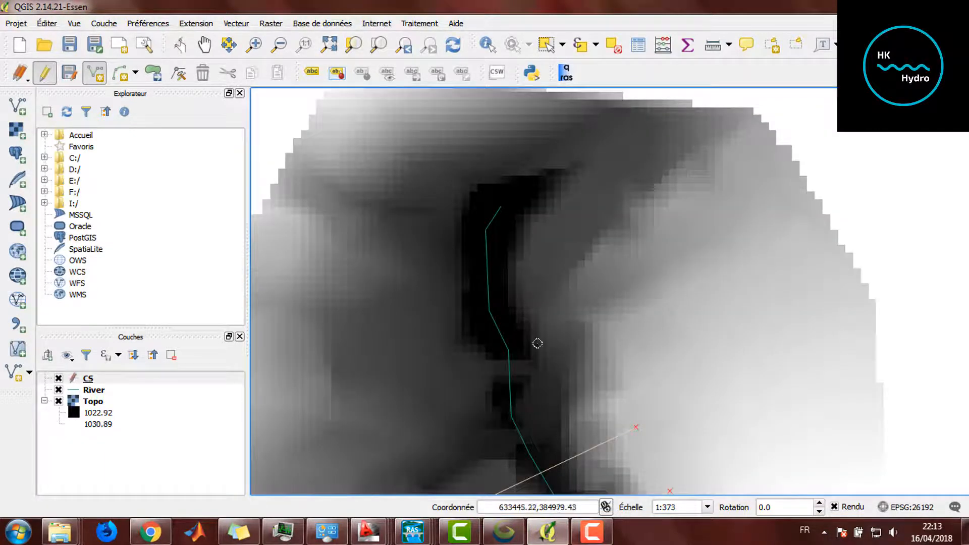
pyautogui.rightClick(639, 300)
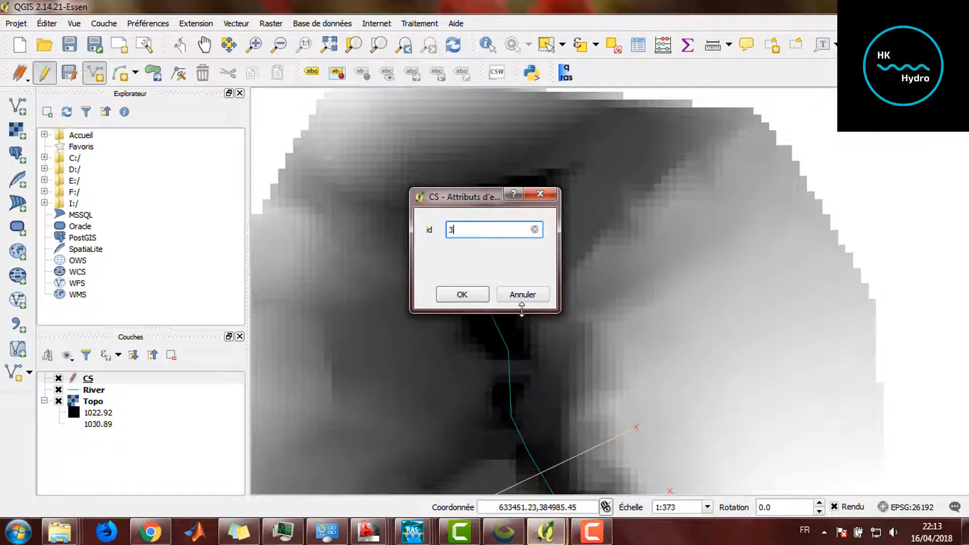
pyautogui.click(467, 296)
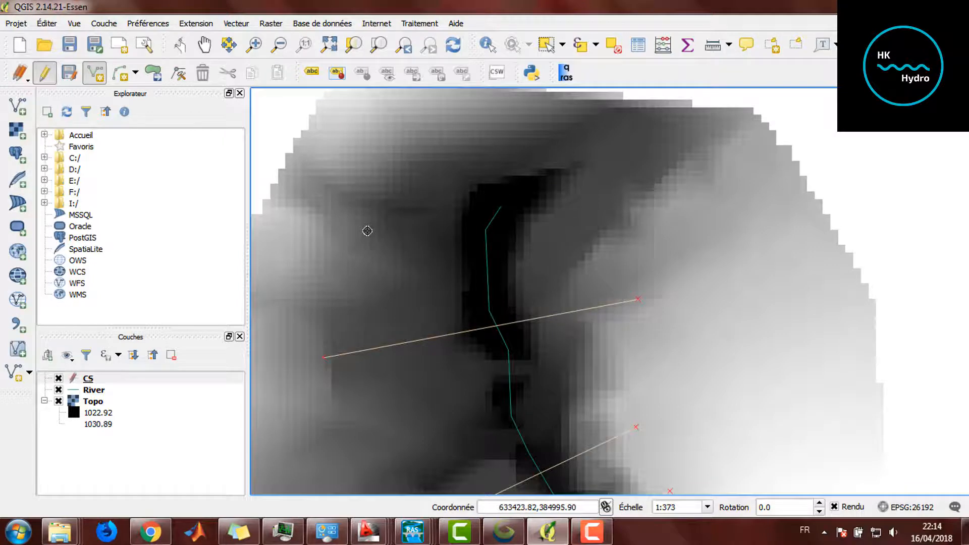
# Draw a fourth, nearly horizontal CS line across the river near its northern end
pyautogui.click(367, 231)
pyautogui.rightClick(590, 224)
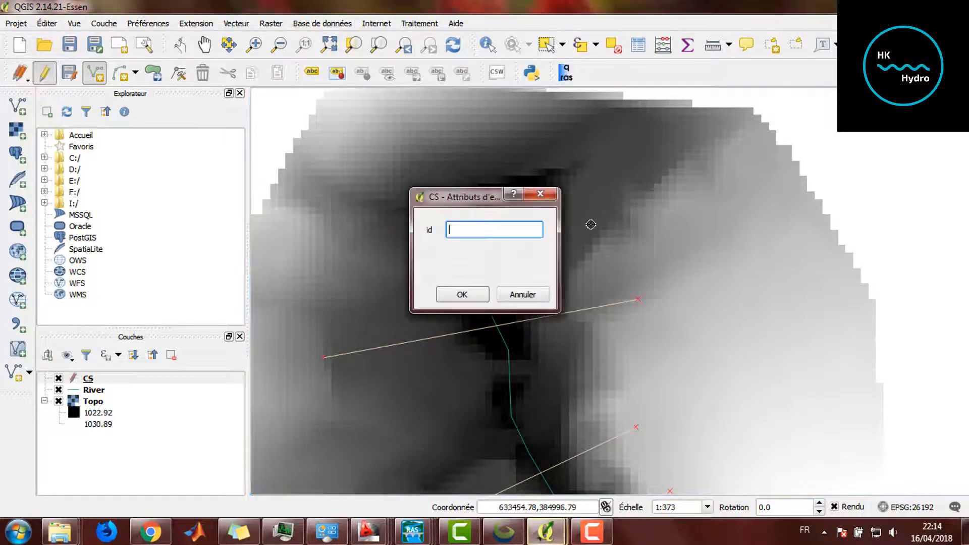
pyautogui.click(463, 294)
pyautogui.scroll(-1, 447, 296)
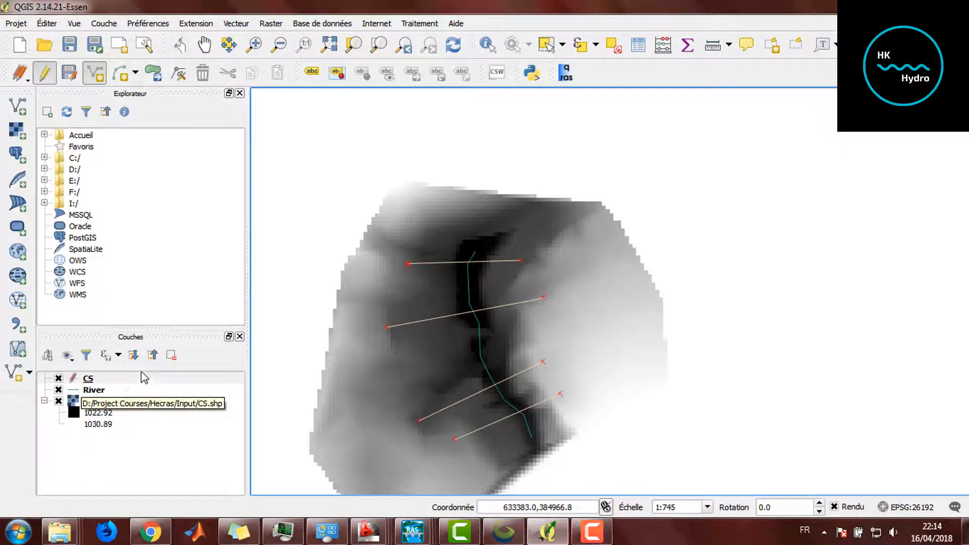
# Run Q-RAS with River as river layer, CS as cross-section layer and Topo as DEM, outputting to D:/Project Courses/Topo Hecras/Qras.sdf
pyautogui.click(566, 74)
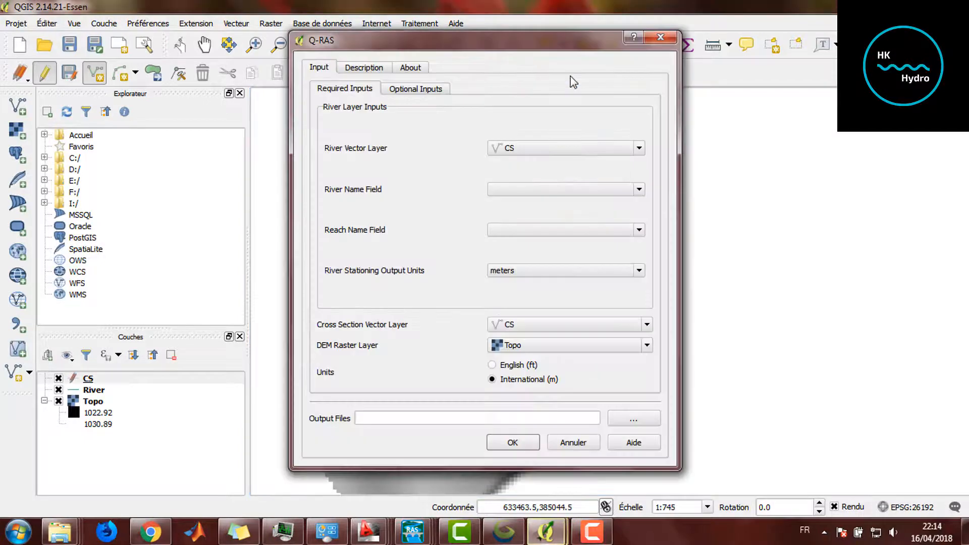
pyautogui.click(532, 148)
pyautogui.click(514, 174)
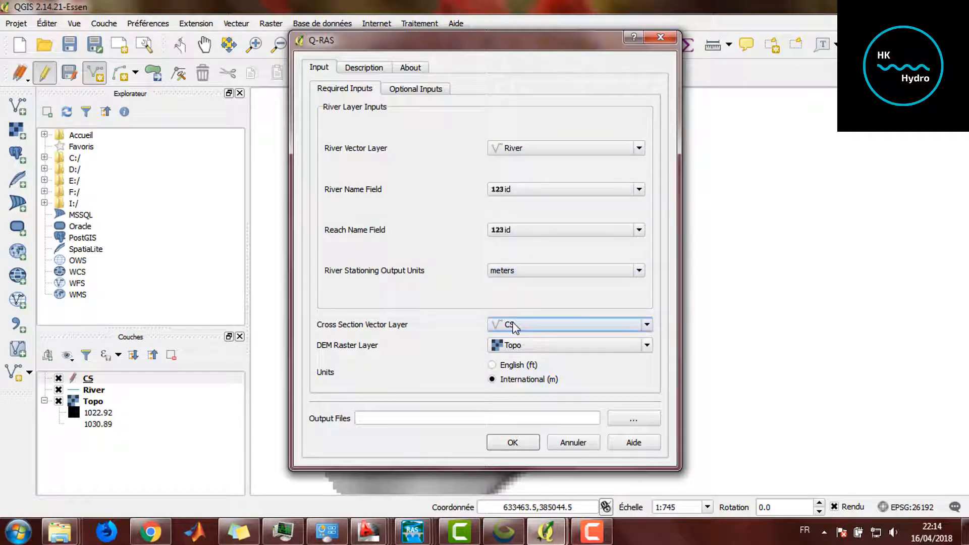
pyautogui.click(529, 328)
pyautogui.click(516, 328)
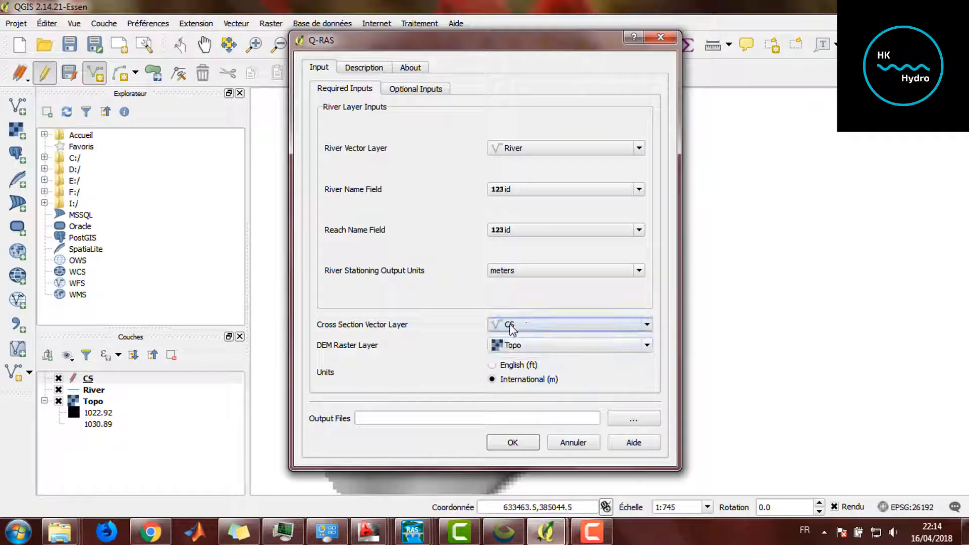
pyautogui.click(631, 422)
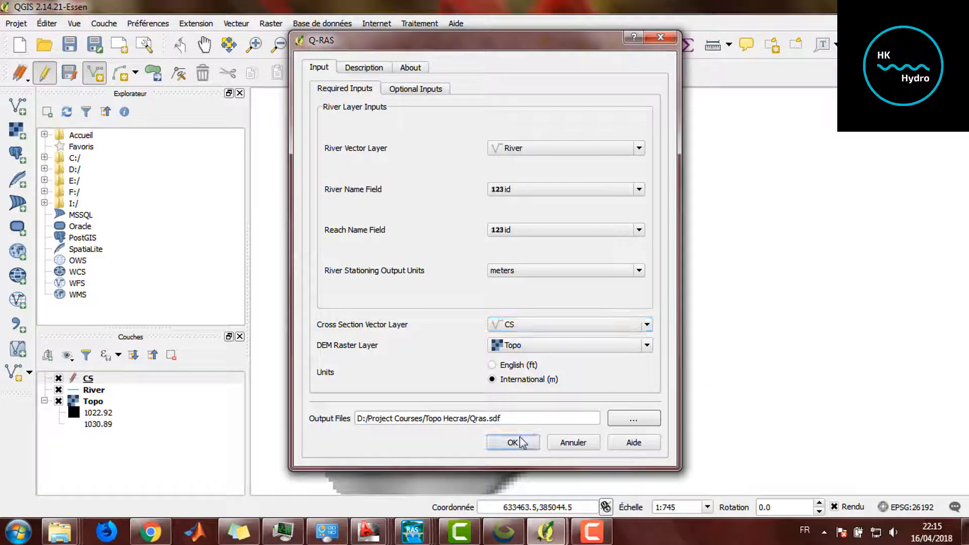
pyautogui.click(520, 442)
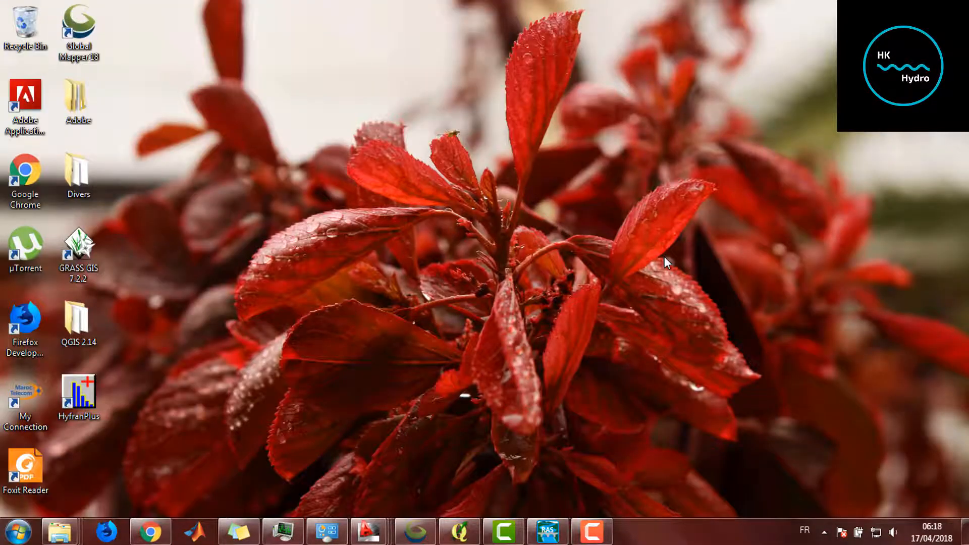
# Switch to HEC-RAS and create a new project titled testras, with file name testras.prj, in the Documents folder
pyautogui.click(548, 531)
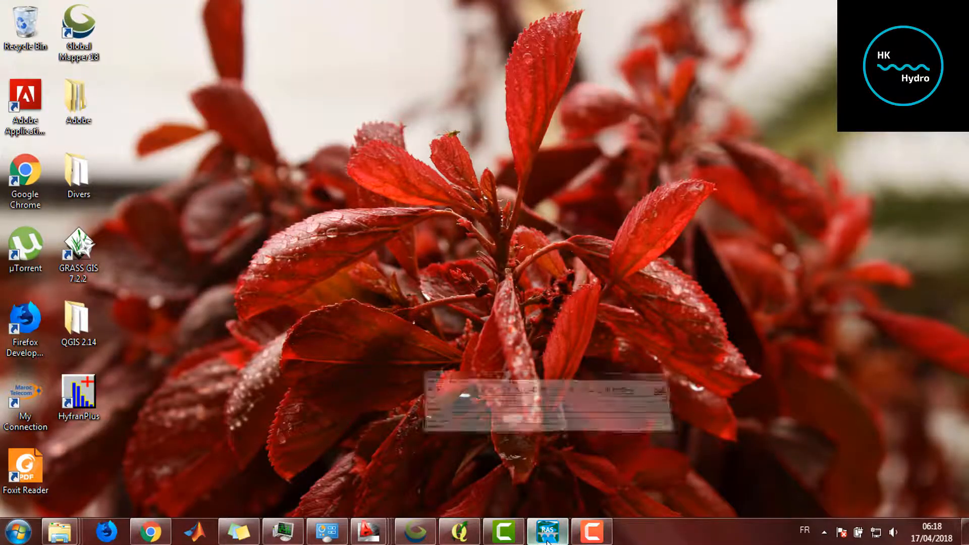
pyautogui.click(267, 184)
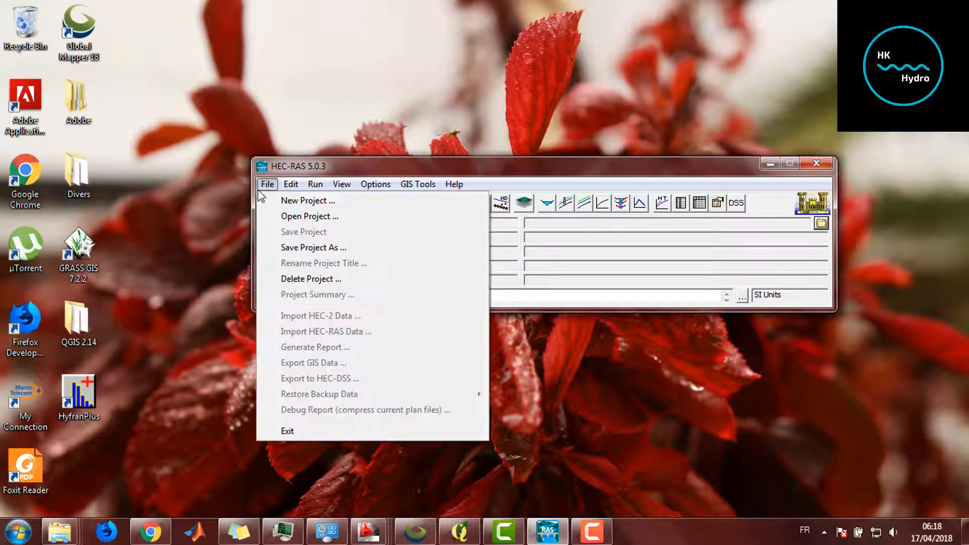
pyautogui.click(279, 202)
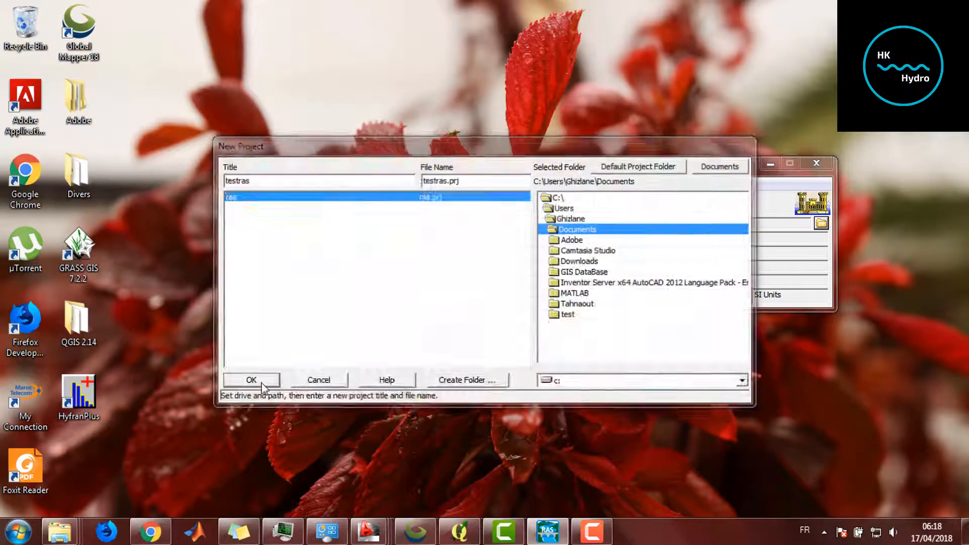
pyautogui.click(252, 378)
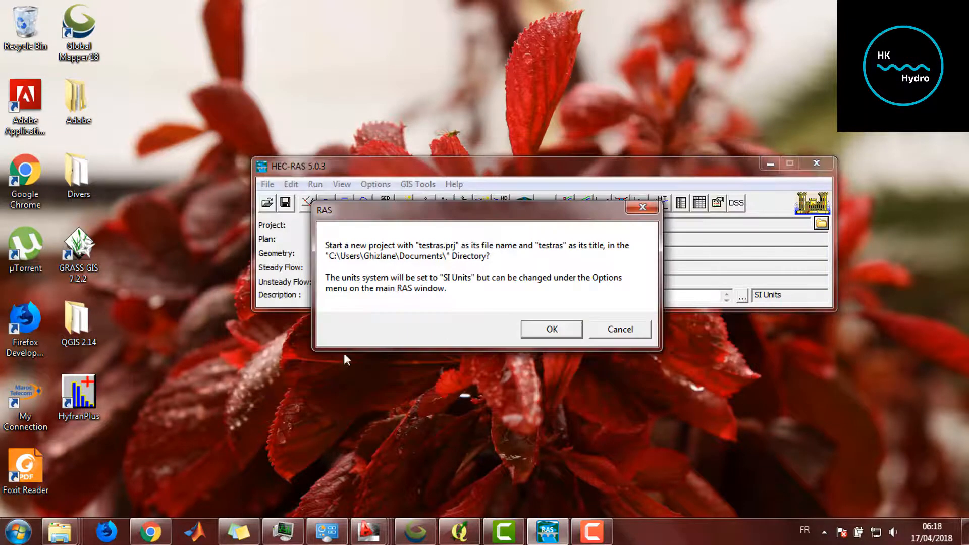
pyautogui.click(555, 328)
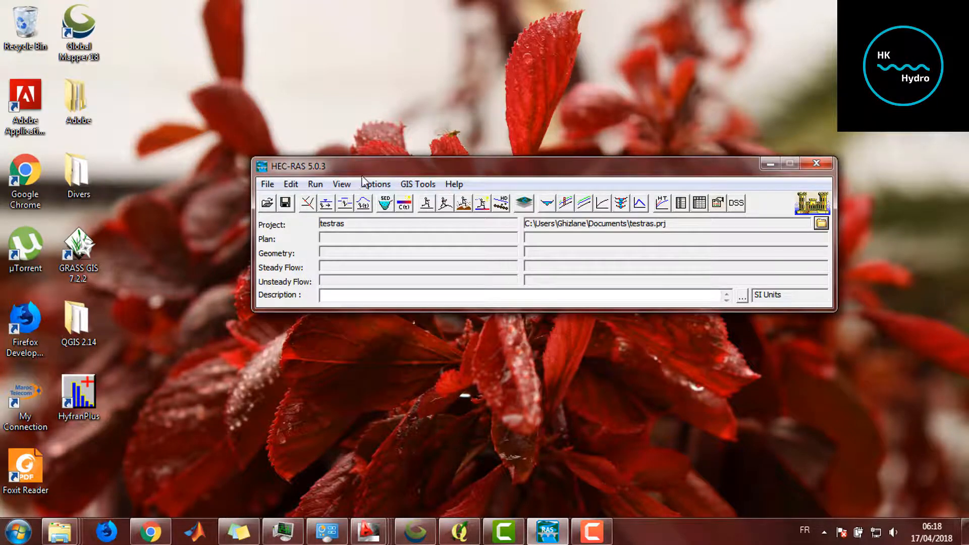
# Set the project's units system to System International (Metric System)
pyautogui.click(371, 185)
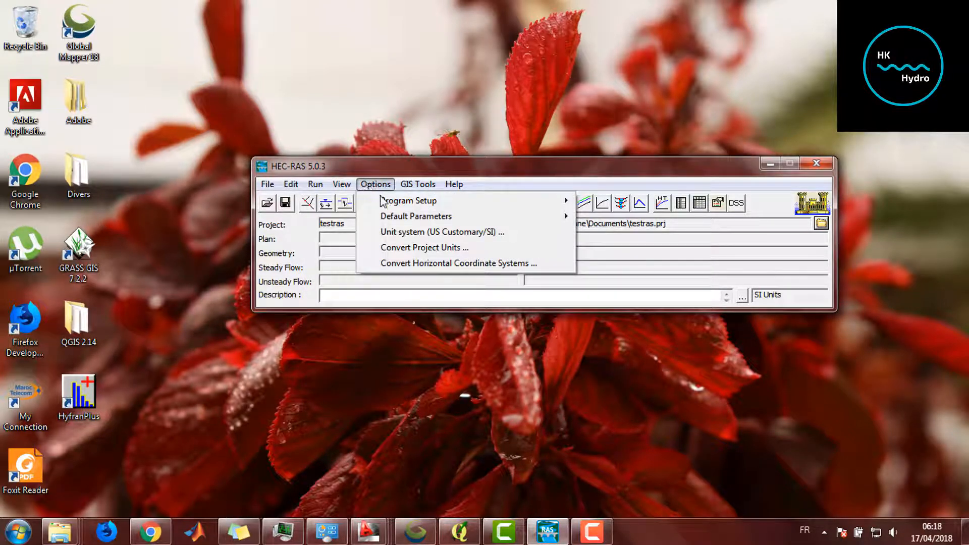
pyautogui.click(450, 236)
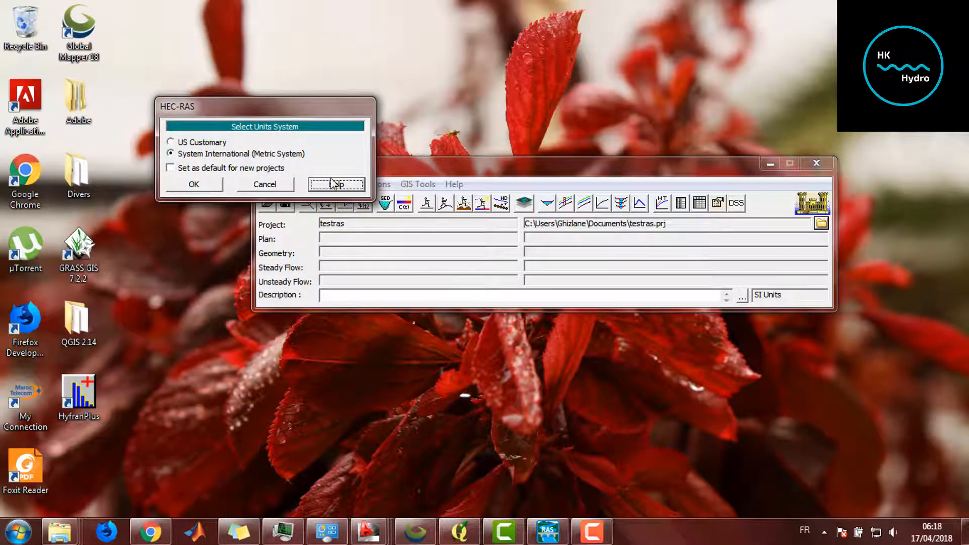
pyautogui.click(215, 186)
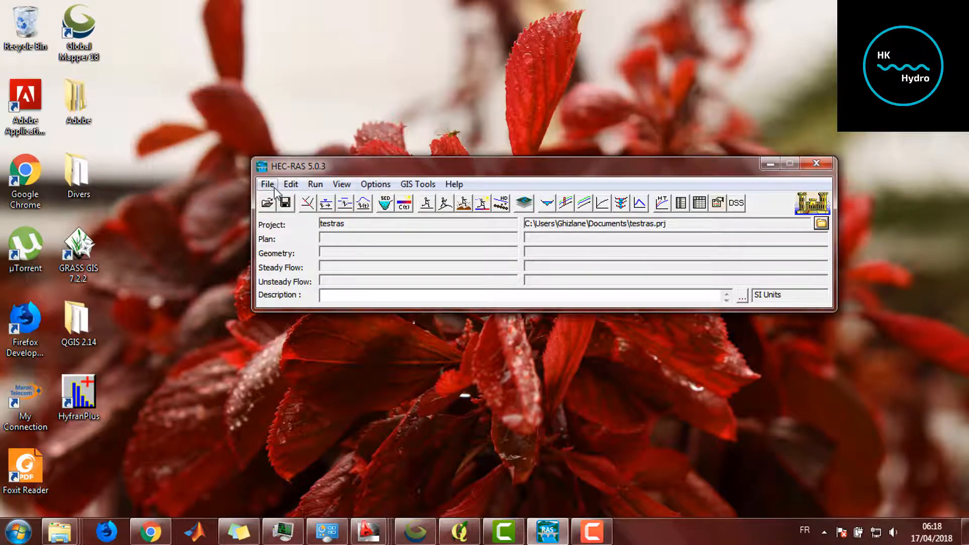
# Import the GIS-format geometry file Qras.sdf in SI (metric) units, with the River stream line and all four cross sections
pyautogui.click(308, 203)
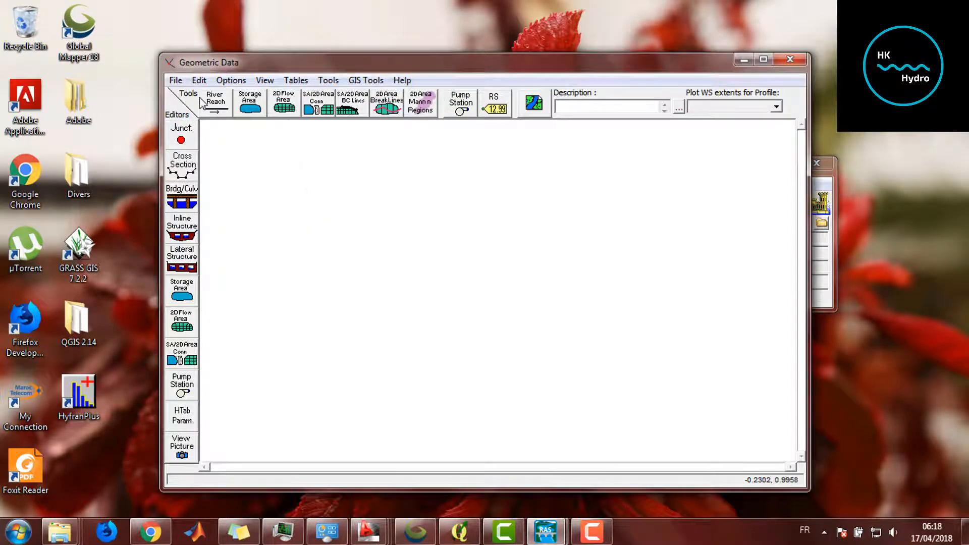
pyautogui.click(176, 81)
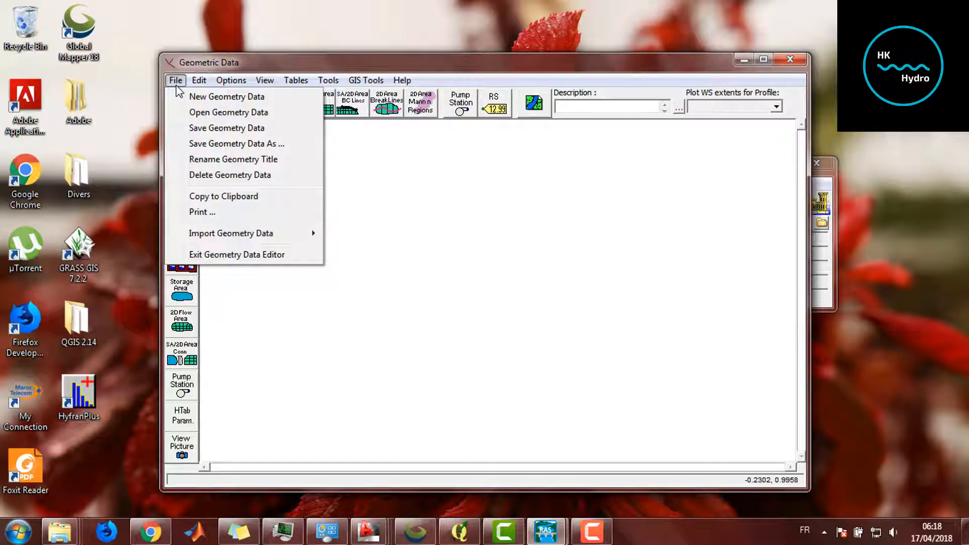
pyautogui.moveTo(270, 234)
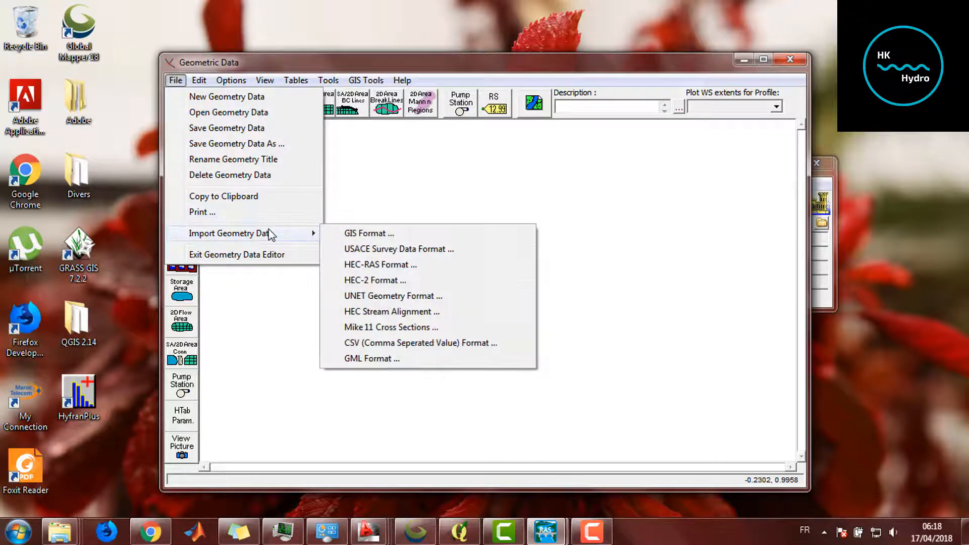
pyautogui.click(429, 233)
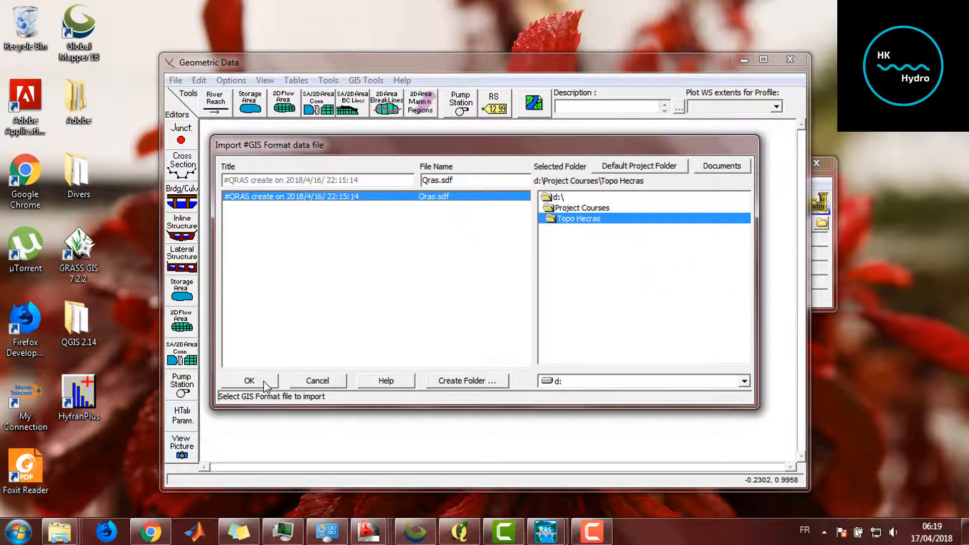
pyautogui.click(264, 381)
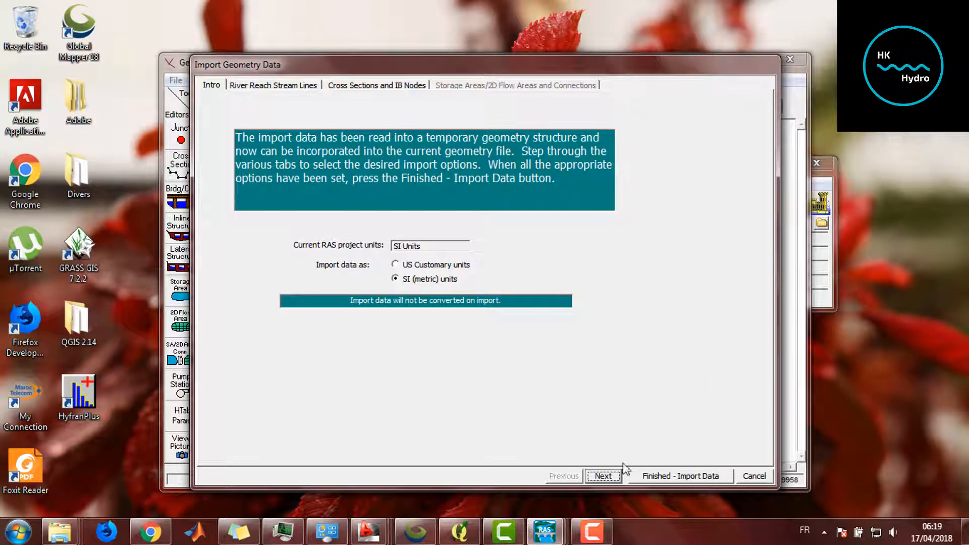
pyautogui.click(603, 475)
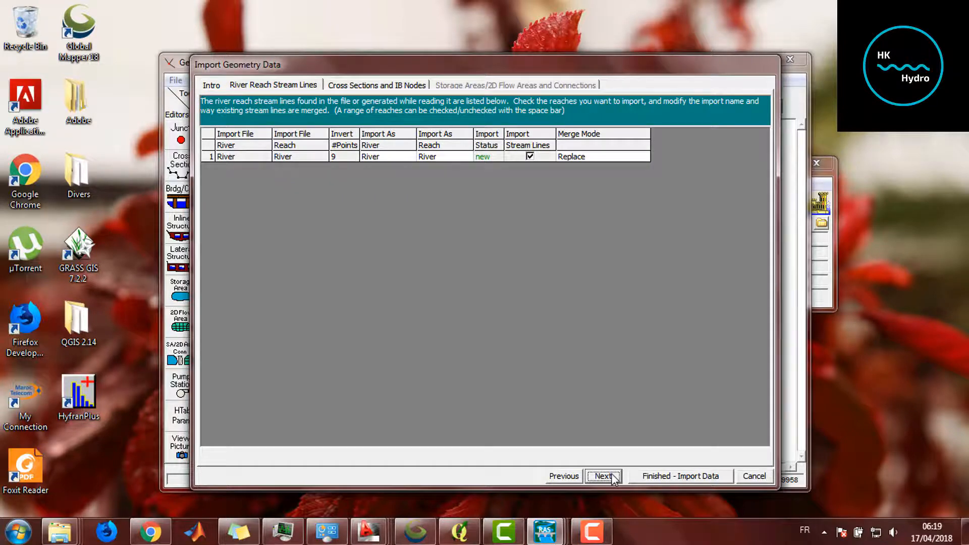
pyautogui.click(604, 476)
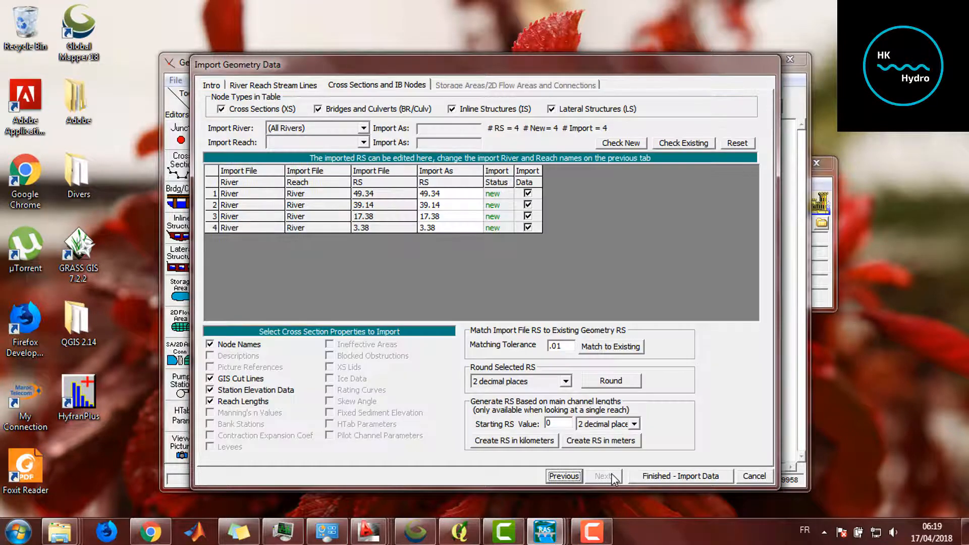
pyautogui.click(686, 480)
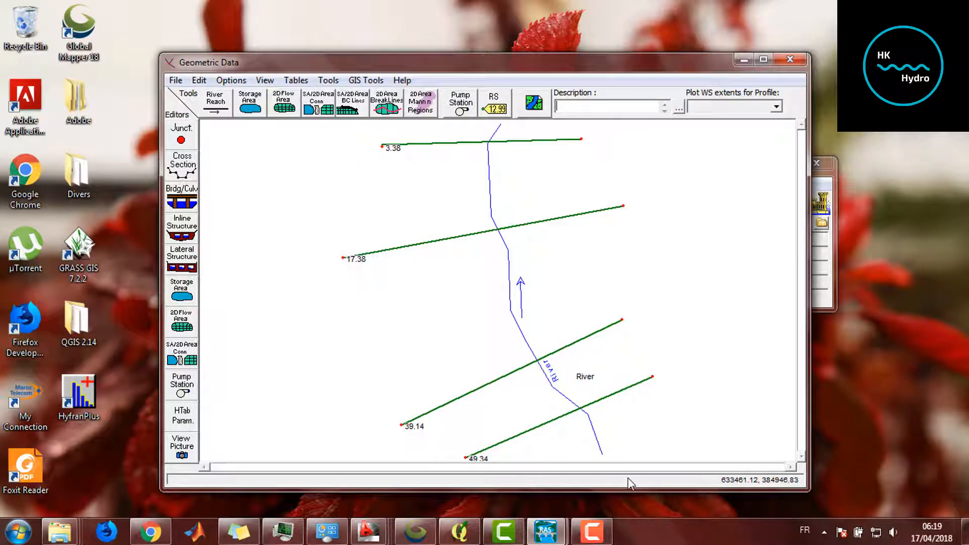
# Examine the elevation profile of each imported cross section along the river, stepping downstream through the stations
pyautogui.click(170, 167)
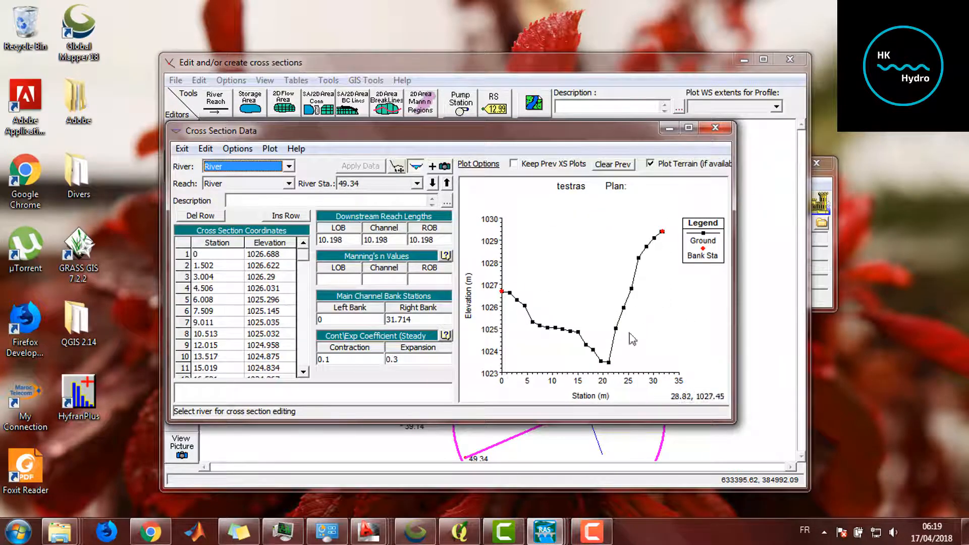
pyautogui.click(433, 184)
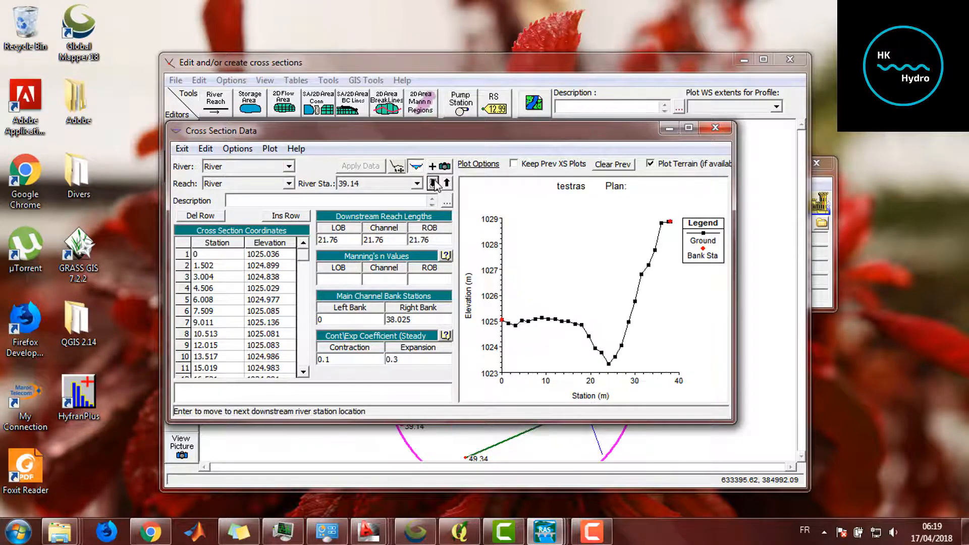
pyautogui.click(433, 183)
pyautogui.click(432, 183)
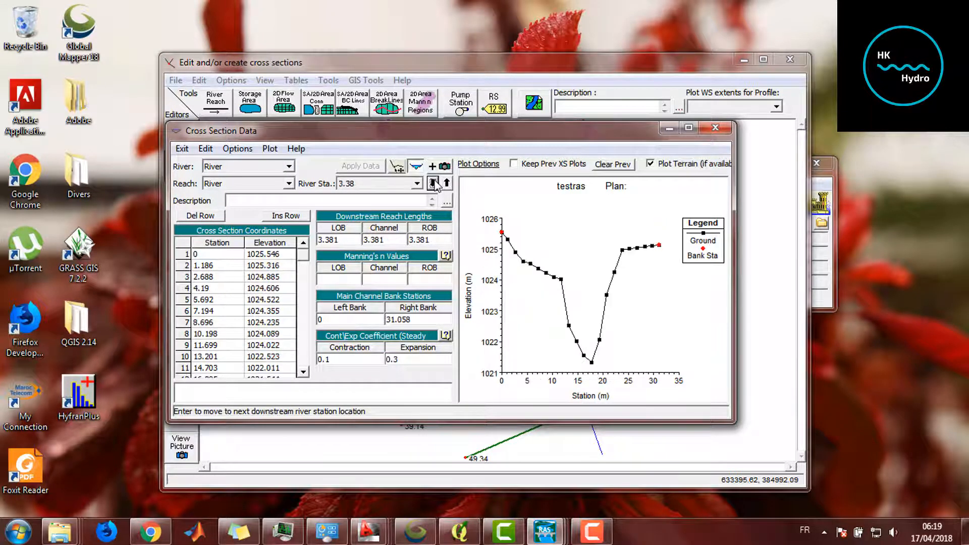
pyautogui.click(433, 183)
pyautogui.click(432, 184)
pyautogui.click(433, 183)
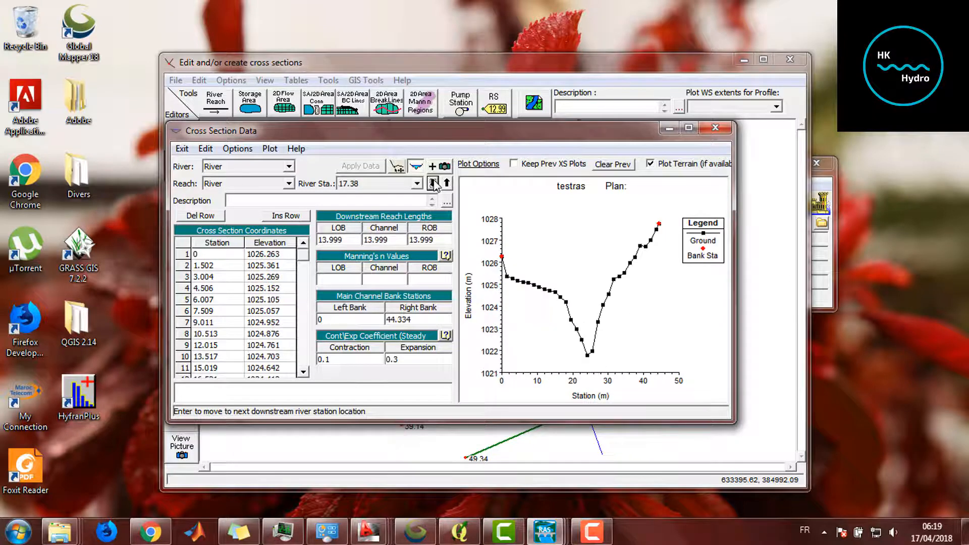
pyautogui.click(432, 183)
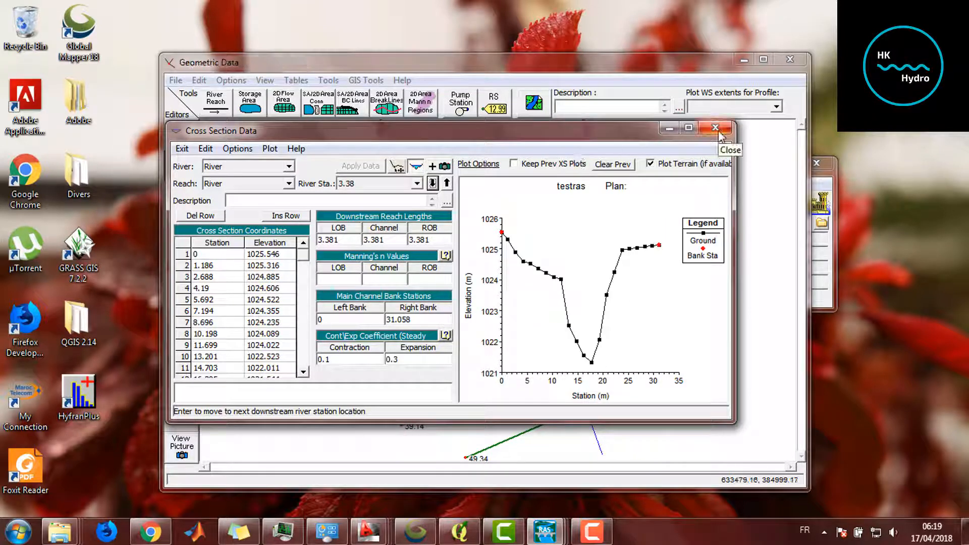